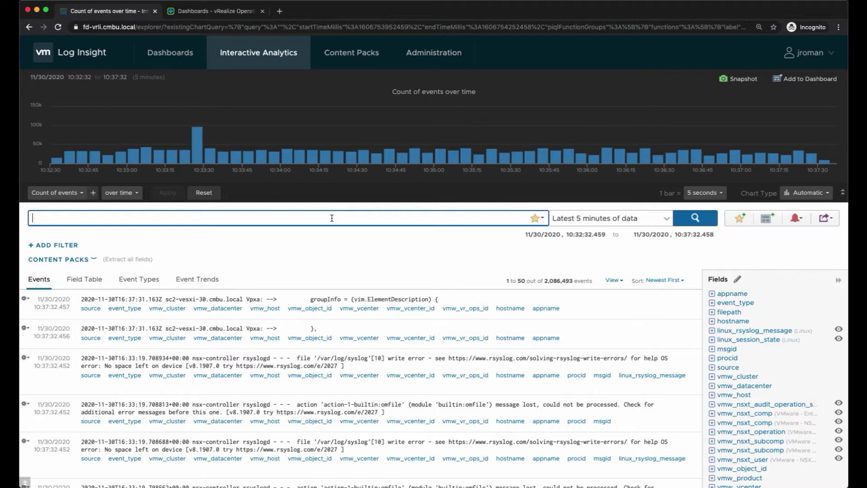
# - Search for events from host sc2-hs3-i0719.eng.vmware.com and open the first event's action menu
pyautogui.write('sc2-hs3-i0719.eng.vmware.com')
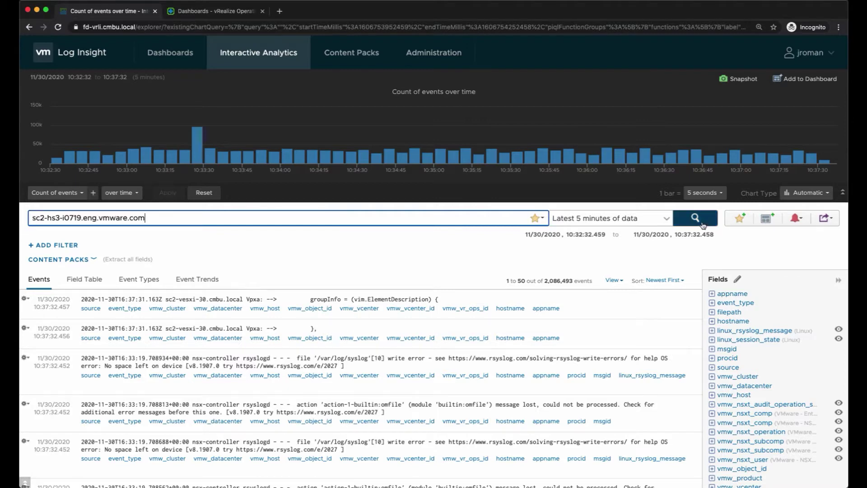
pyautogui.click(686, 223)
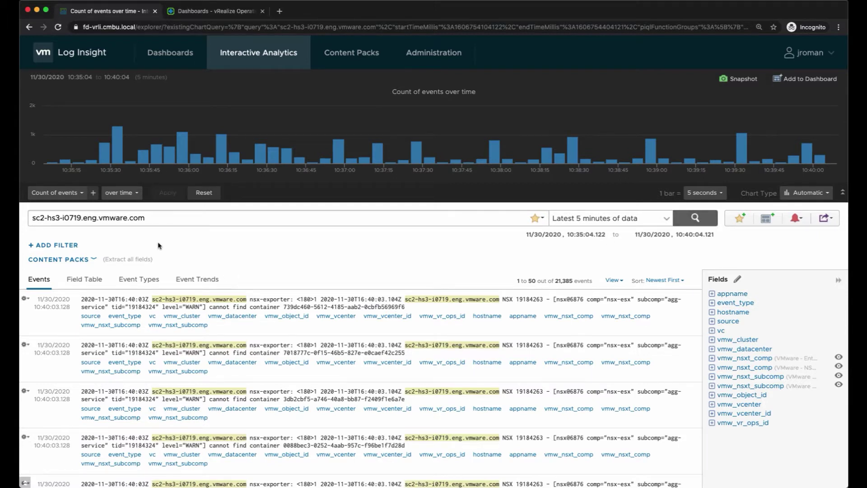
pyautogui.click(25, 299)
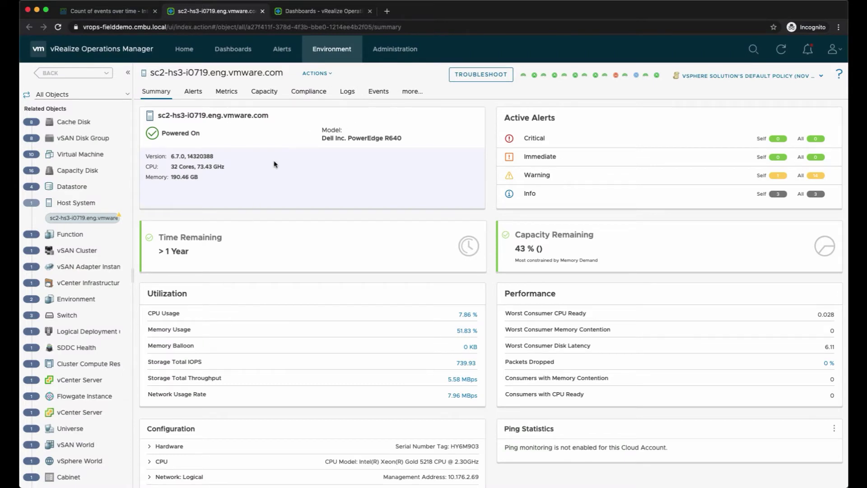
# - Return to Log Insight and read the first event's vSphere field values: cluster, datacenter, object, vCenter
pyautogui.click(124, 11)
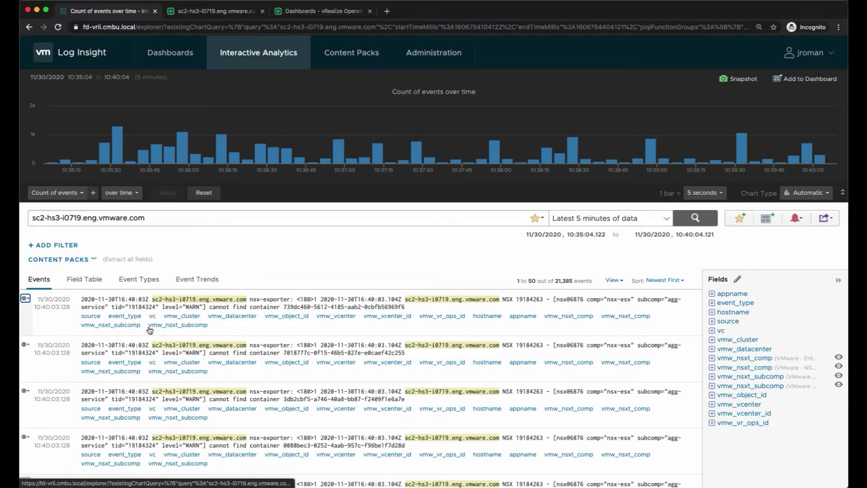
pyautogui.moveTo(135, 319)
pyautogui.moveTo(197, 319)
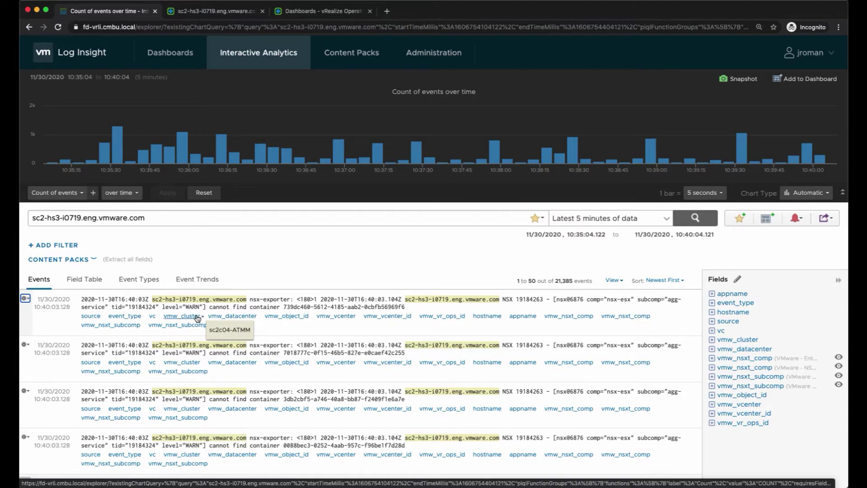
pyautogui.moveTo(254, 319)
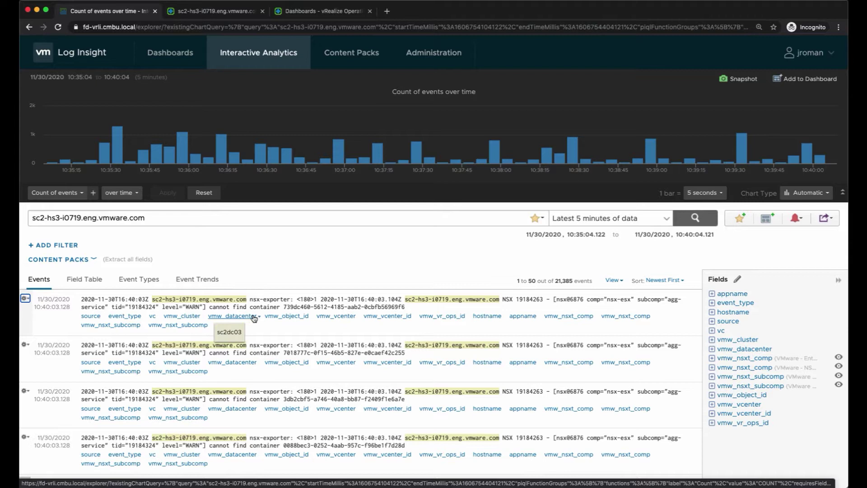
pyautogui.moveTo(286, 320)
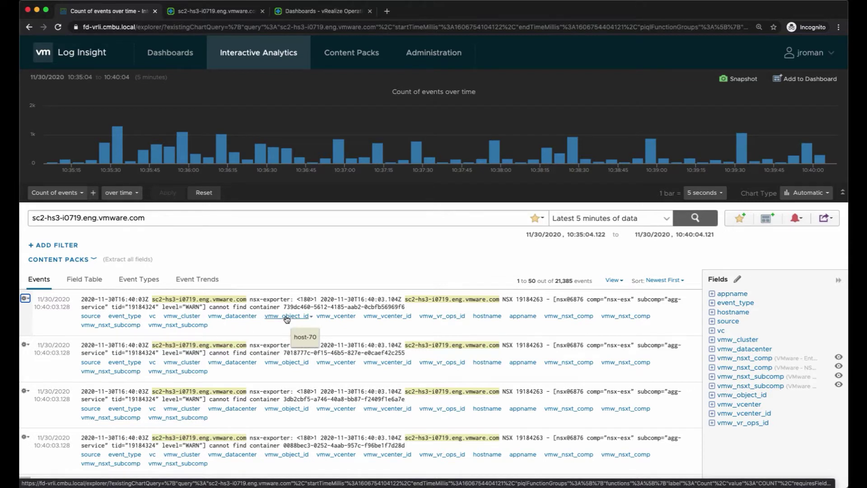
pyautogui.moveTo(324, 320)
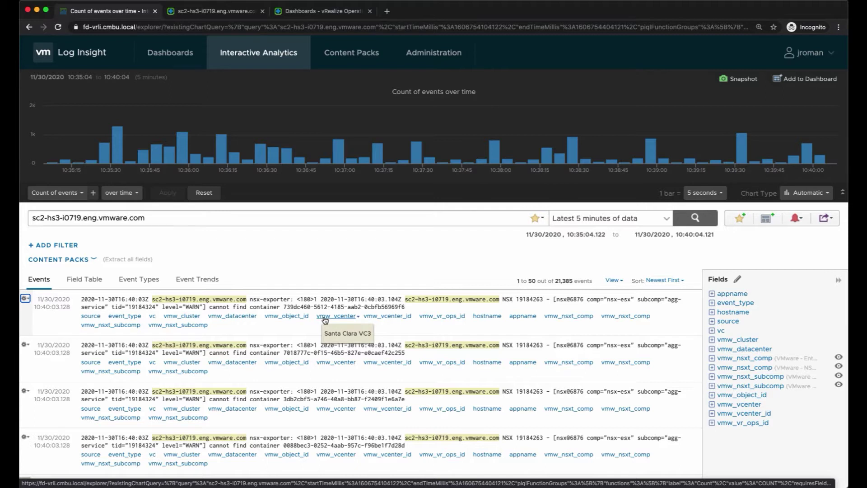
pyautogui.click(87, 280)
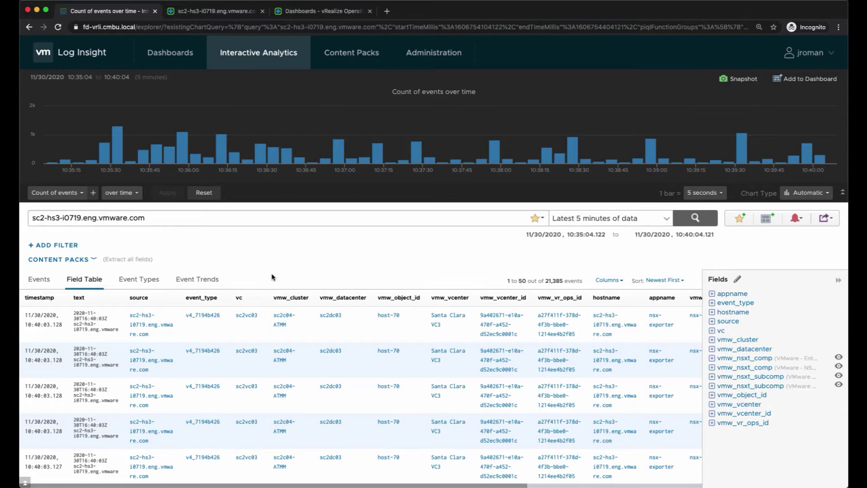
pyautogui.click(151, 280)
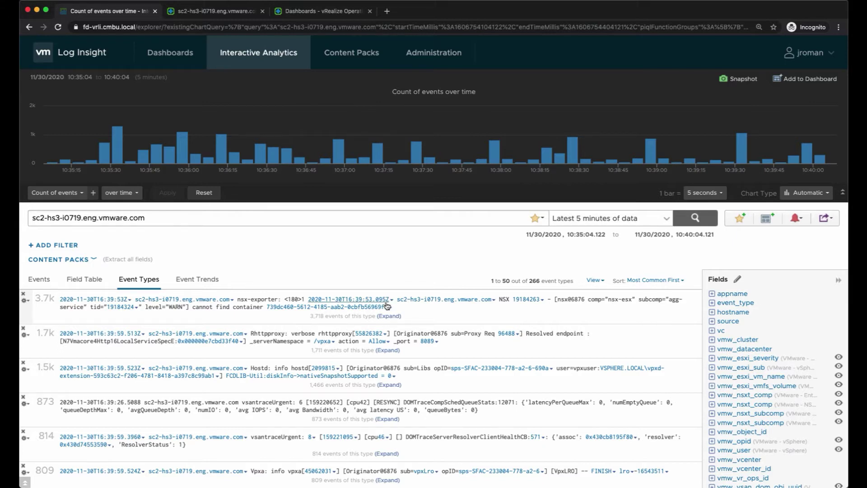
# - Expand the most common event type, then view rising and falling event trends
pyautogui.click(388, 317)
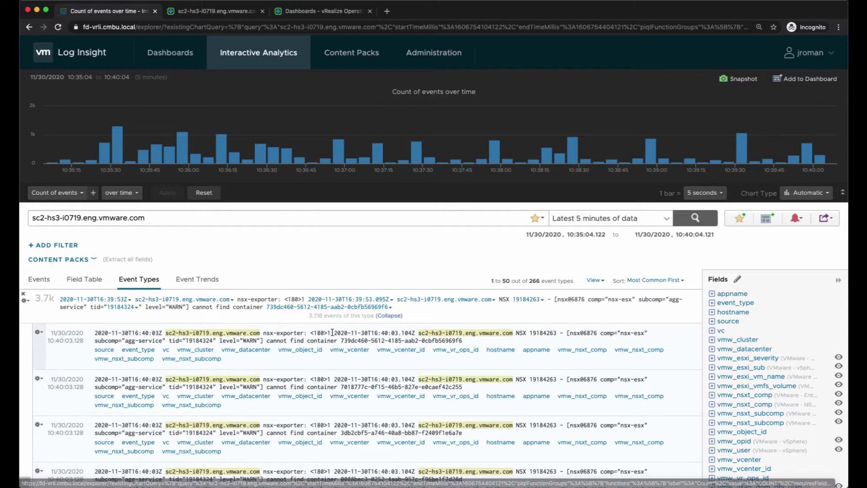
pyautogui.click(209, 281)
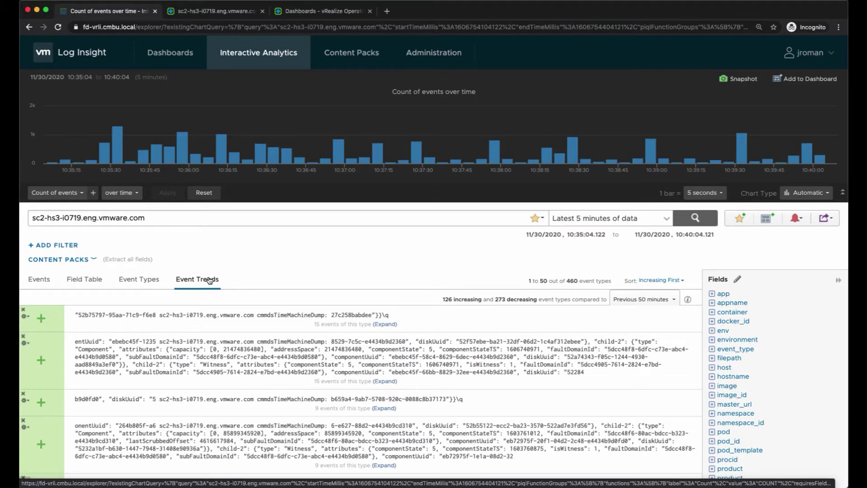
pyautogui.moveTo(49, 393)
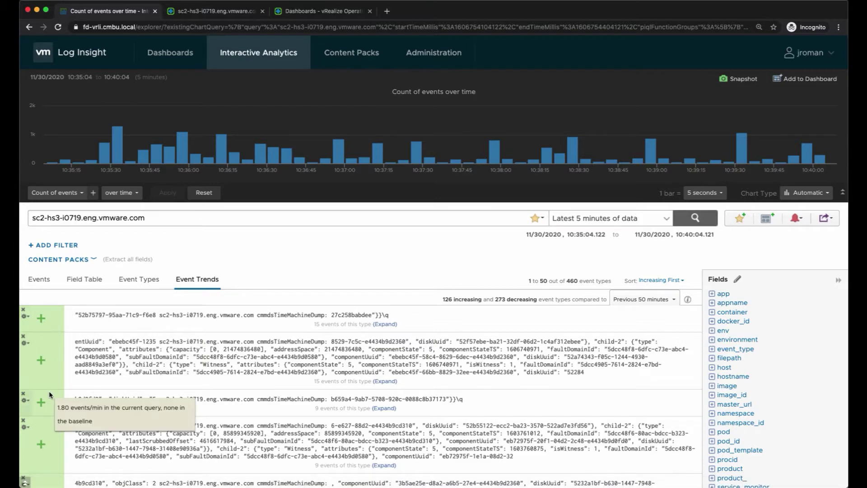
pyautogui.scroll(-10, 56, 415)
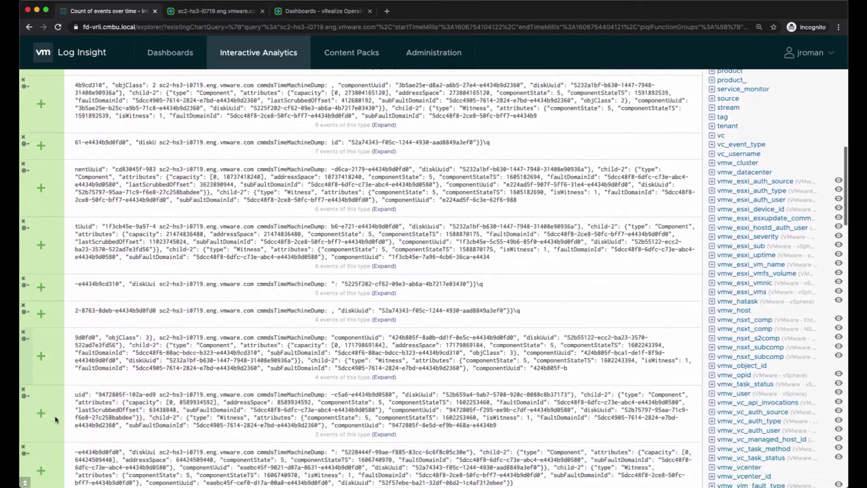
pyautogui.scroll(1, 55, 415)
pyautogui.moveTo(55, 415)
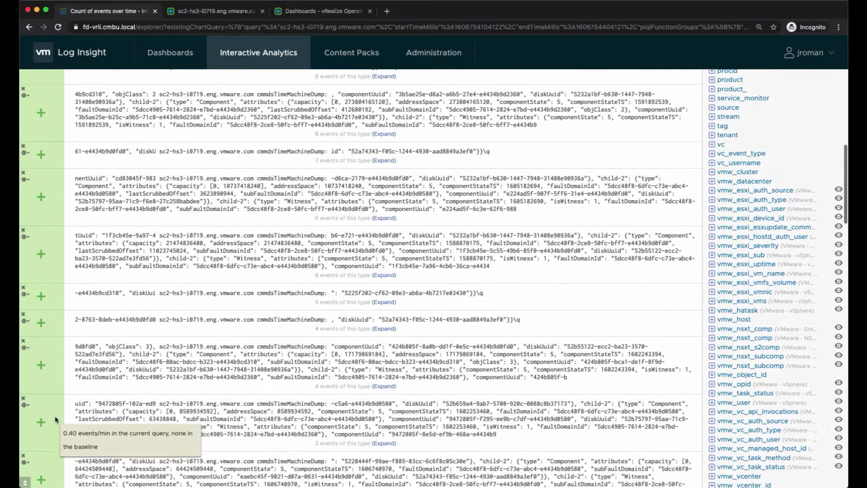
pyautogui.scroll(10, 55, 420)
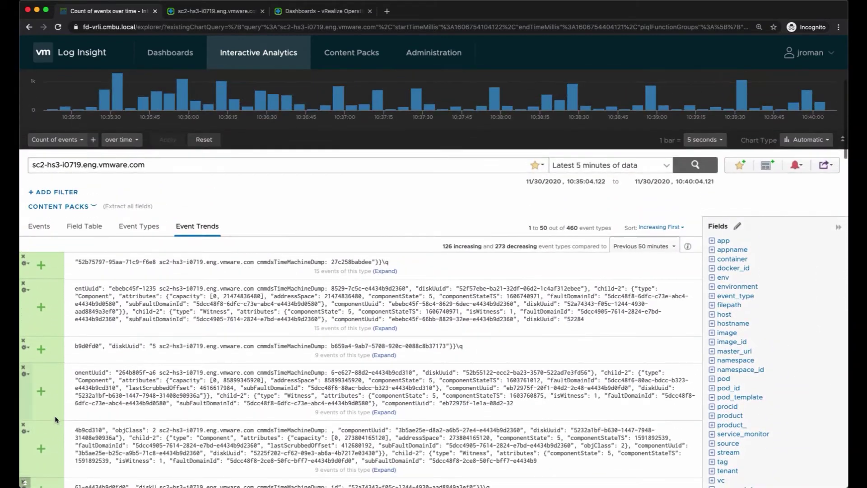
pyautogui.scroll(2, 55, 416)
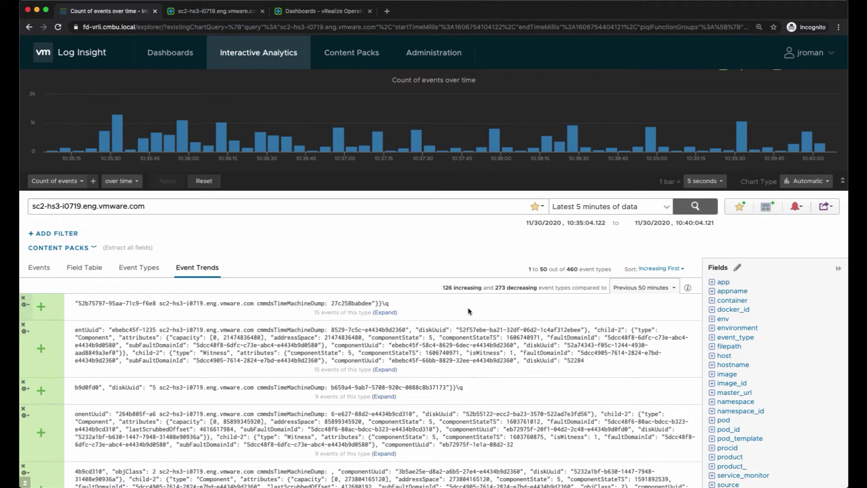
pyautogui.click(688, 288)
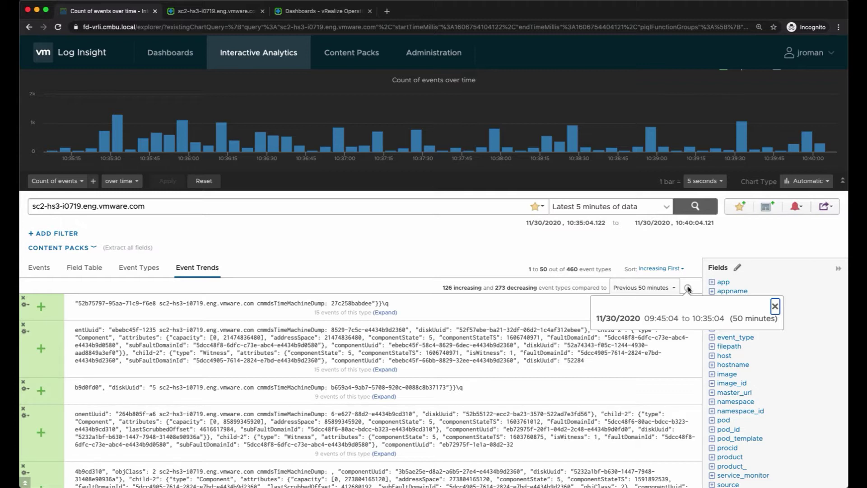
pyautogui.click(775, 307)
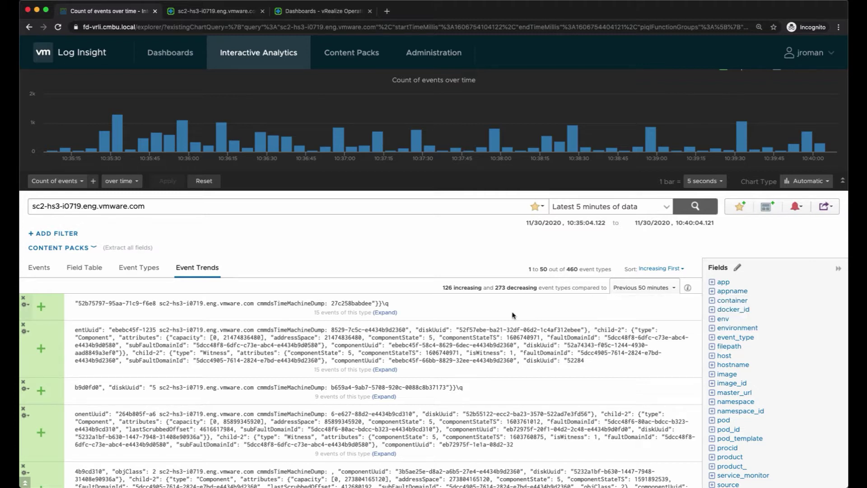
# - Return to the Events list and cancel Export Event Results without exporting
pyautogui.click(44, 266)
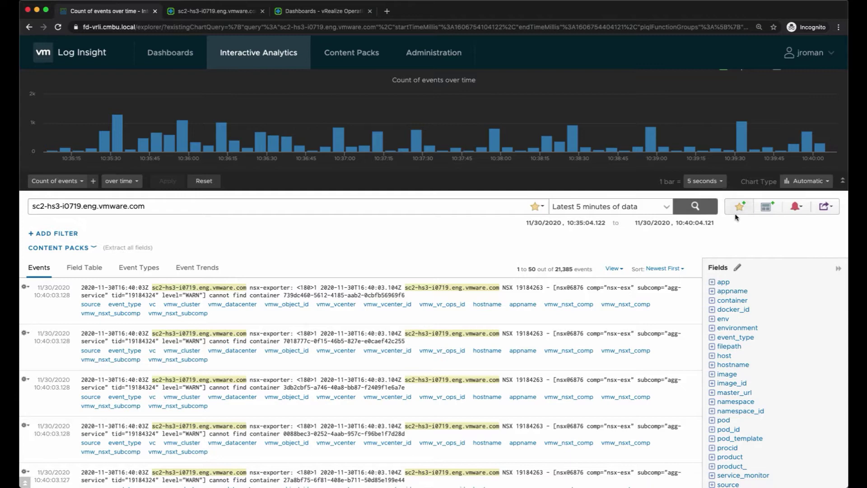
pyautogui.click(834, 209)
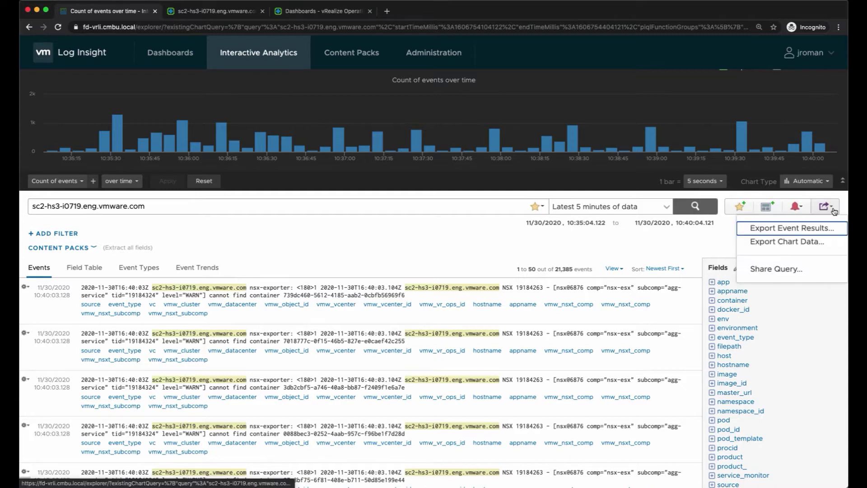
pyautogui.click(823, 230)
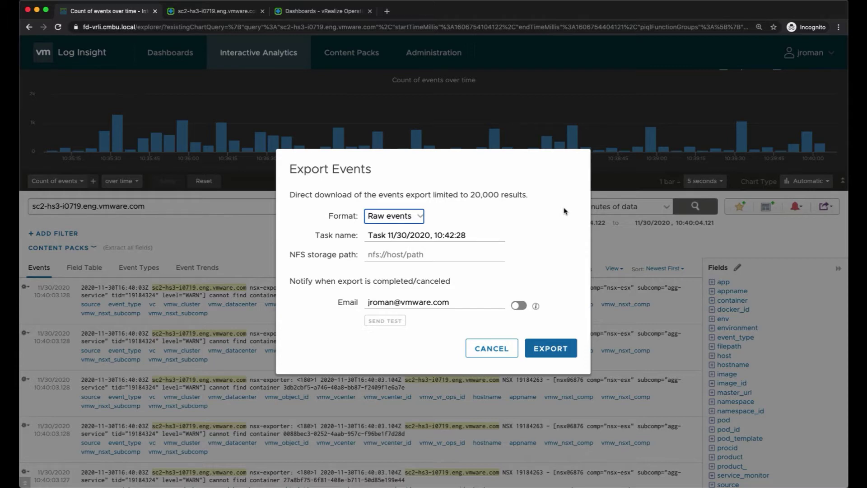
pyautogui.click(492, 348)
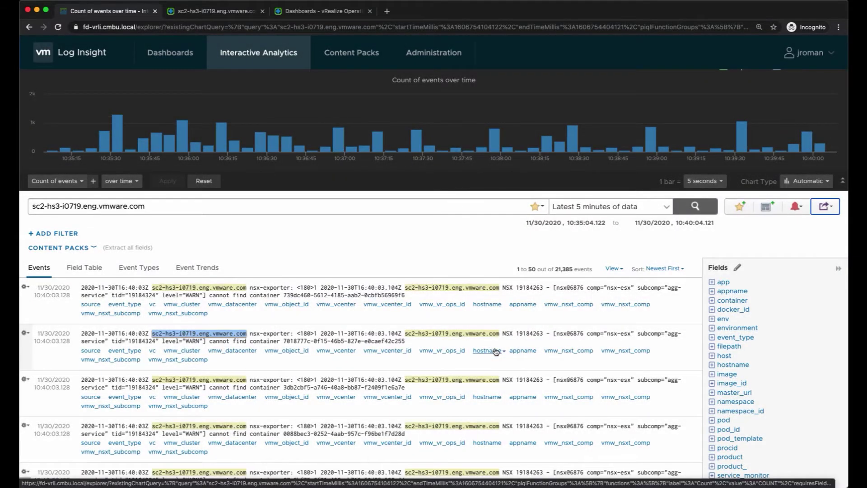
# - Clear the host name from the query and rerun the search across all events
pyautogui.tripleClick(151, 208)
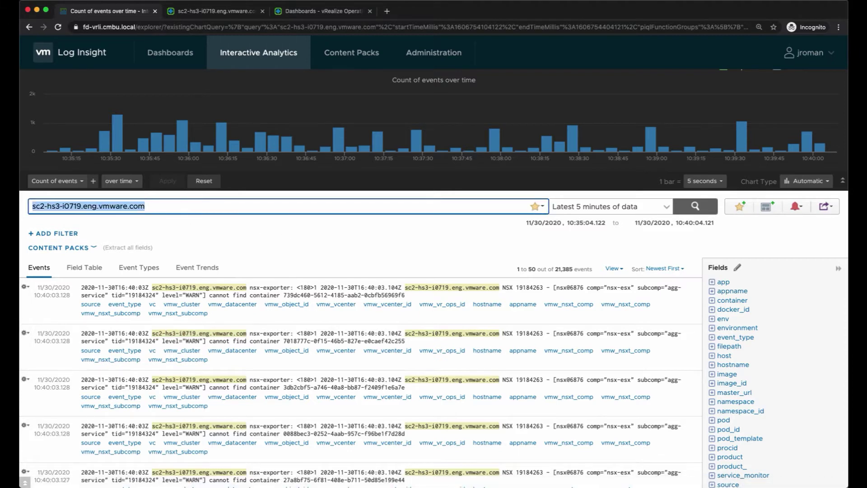
pyautogui.press('BackSpace')
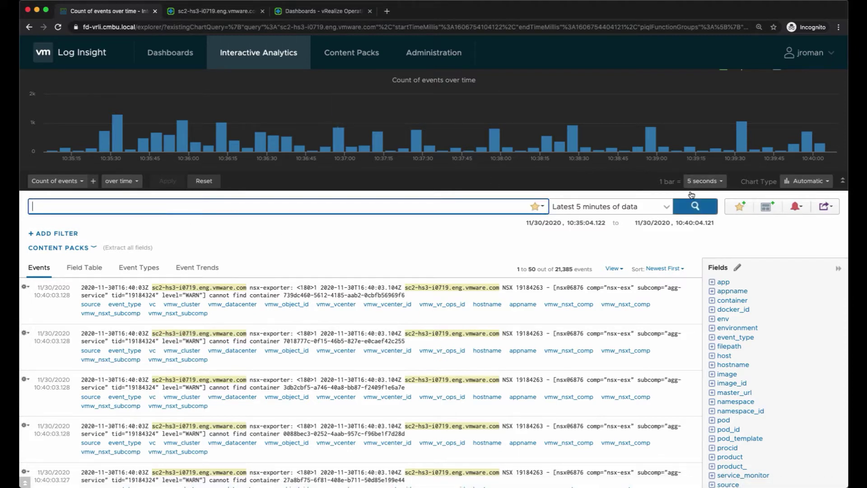
pyautogui.click(693, 207)
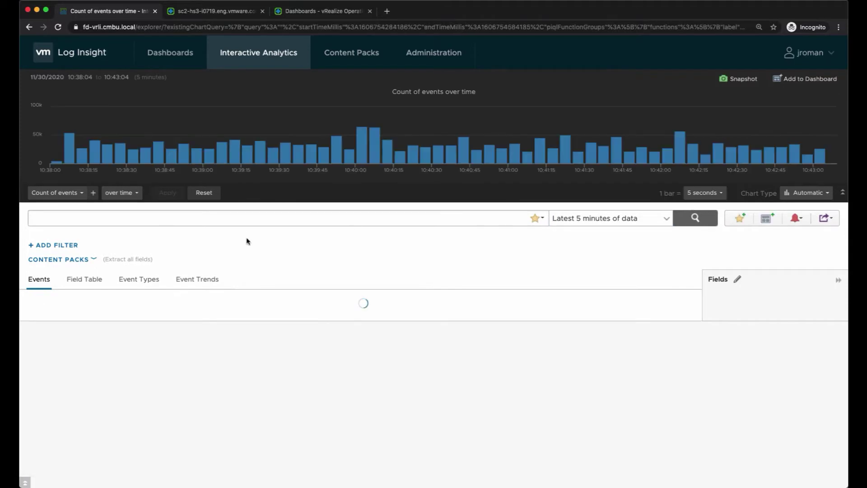
# - Add an 'appname exists' filter and run the query
pyautogui.click(68, 246)
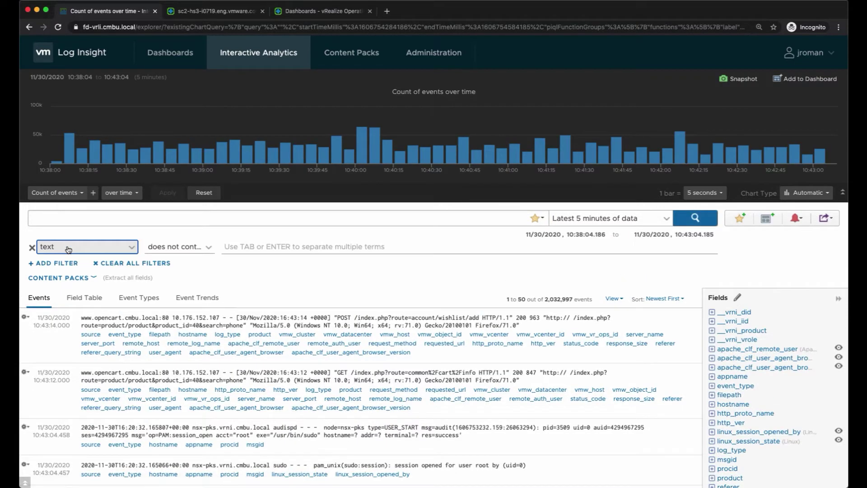
pyautogui.click(91, 252)
pyautogui.write('ap')
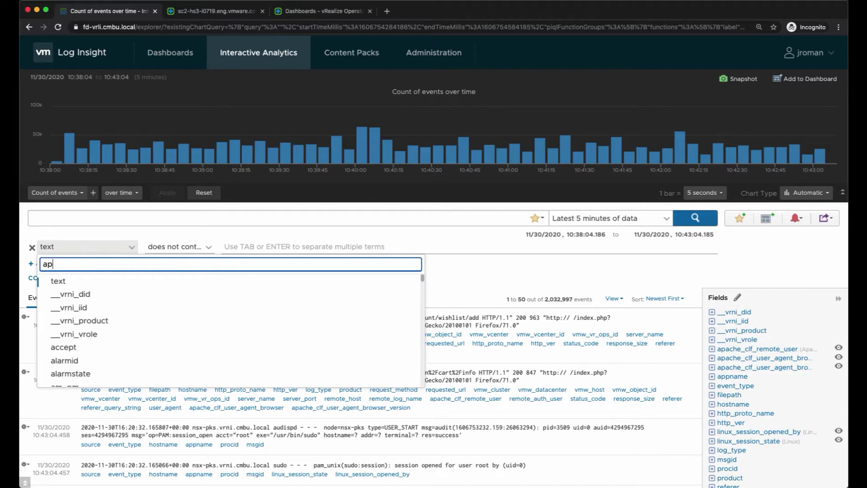
pyautogui.write('pname')
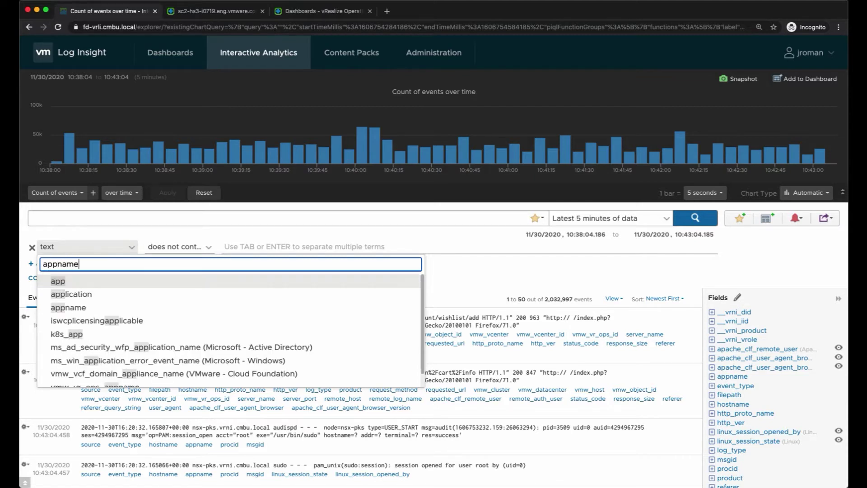
pyautogui.click(88, 280)
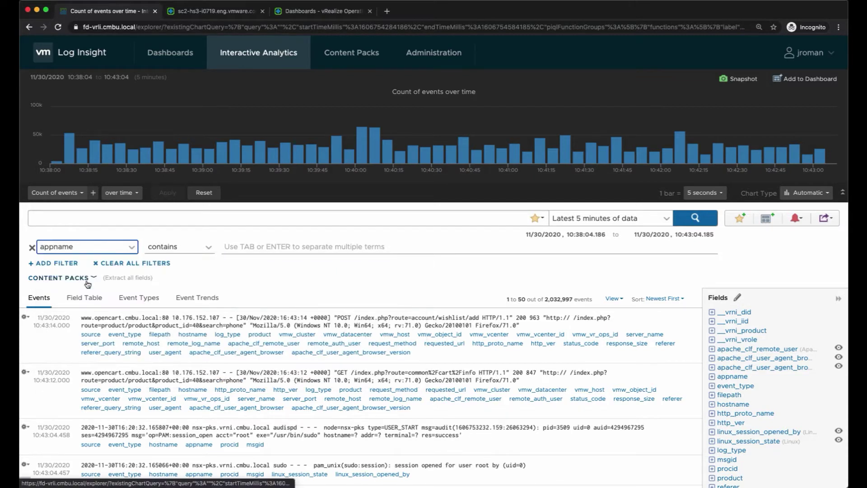
pyautogui.click(187, 253)
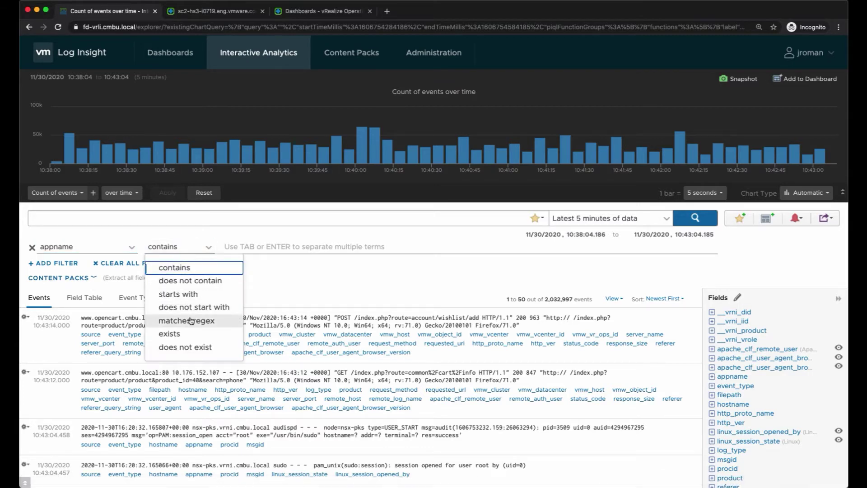
pyautogui.click(190, 333)
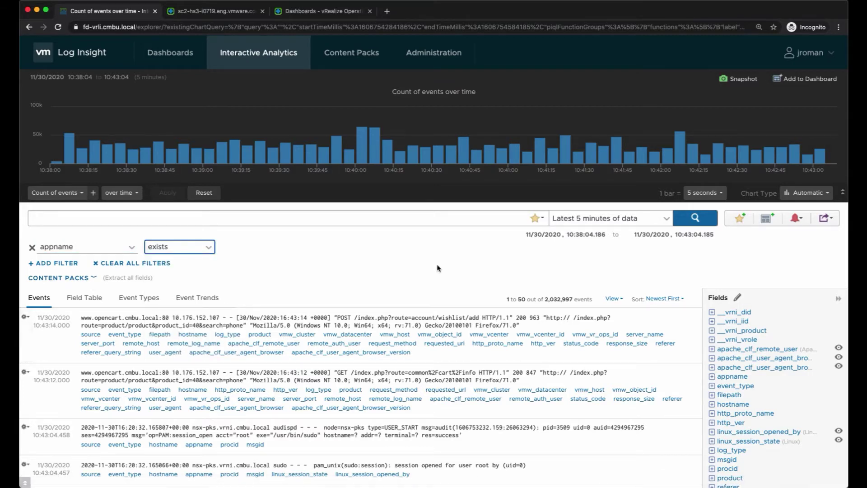
pyautogui.click(695, 218)
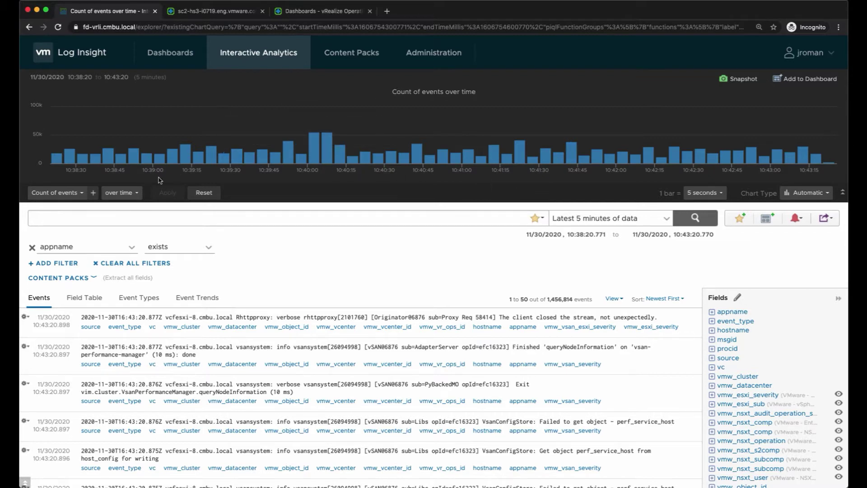
# - Group the event-count chart by appname and switch it to a line chart
pyautogui.click(135, 193)
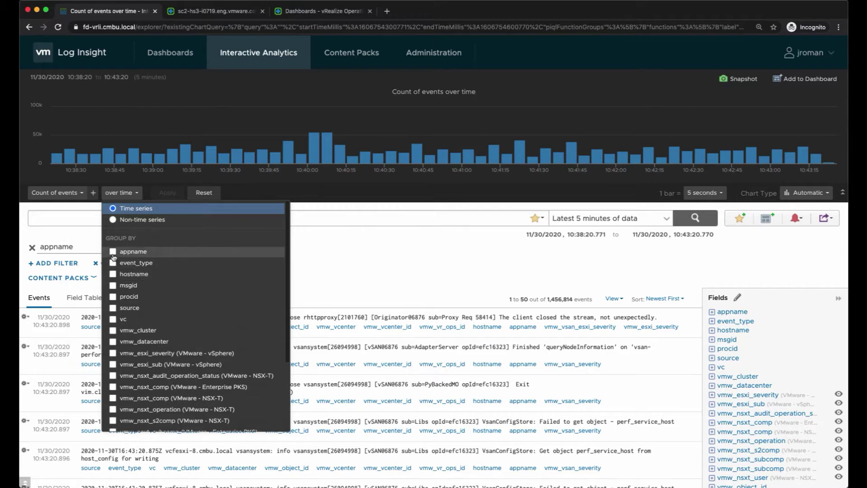
pyautogui.click(113, 252)
pyautogui.click(232, 194)
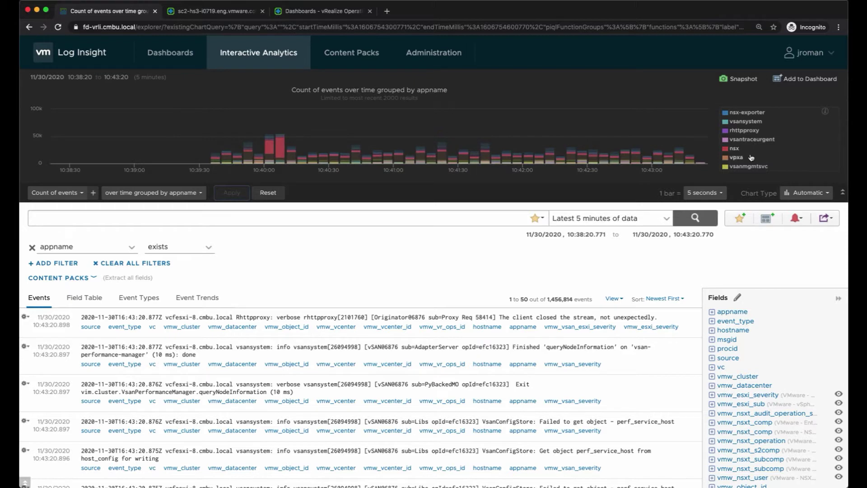
pyautogui.click(826, 193)
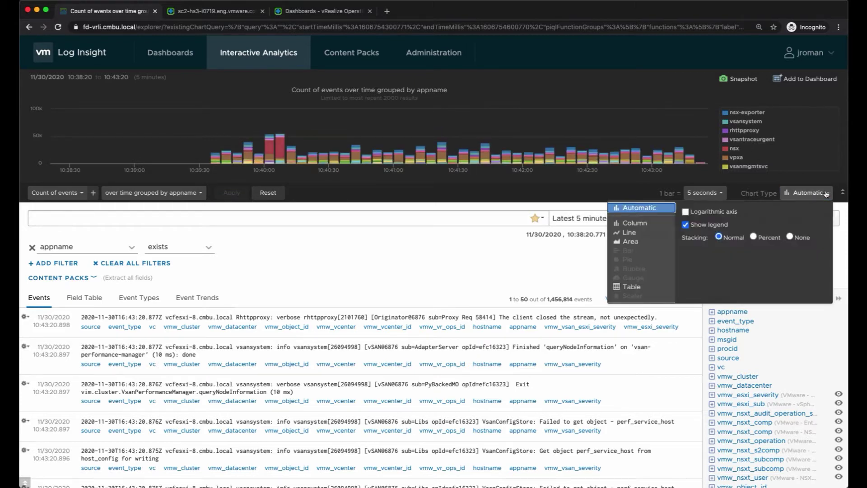
pyautogui.click(641, 234)
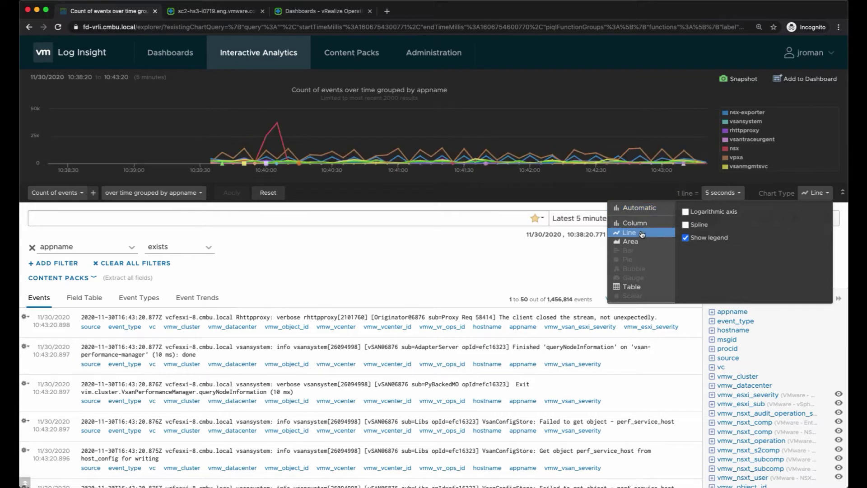
pyautogui.click(582, 191)
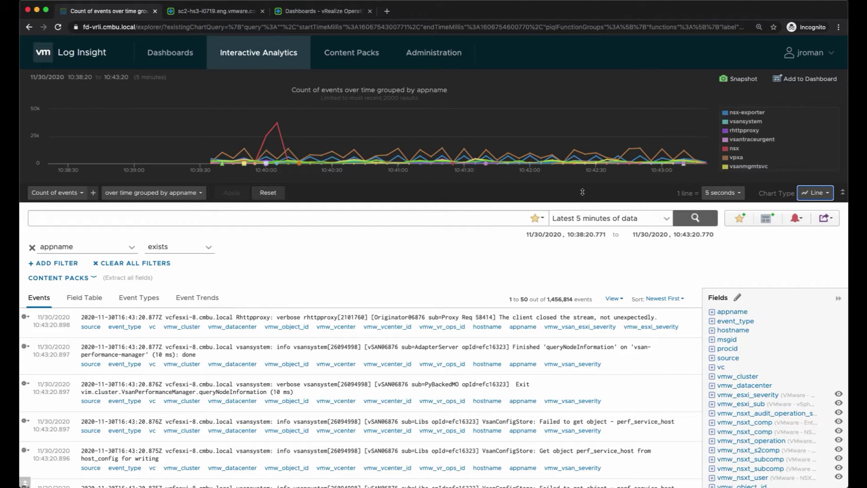
# - Save the current query to favorites as 'Events by App Name'
pyautogui.click(740, 219)
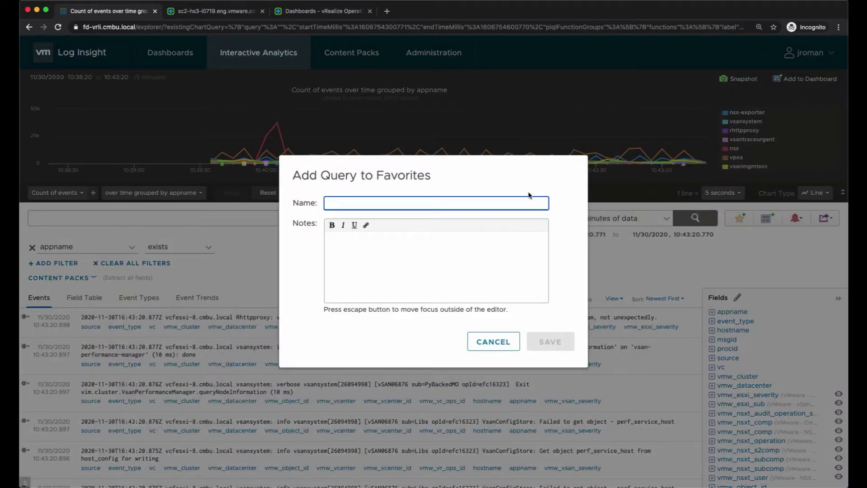
pyautogui.write('Events by ')
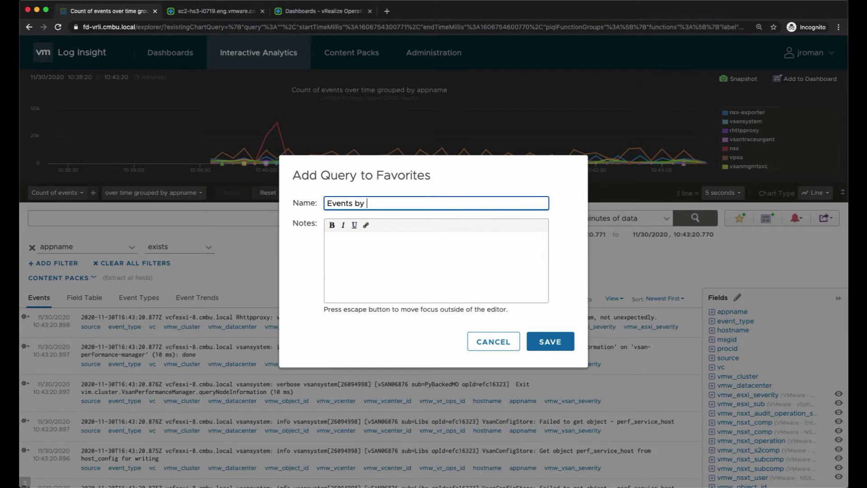
pyautogui.write('App Name')
pyautogui.click(554, 342)
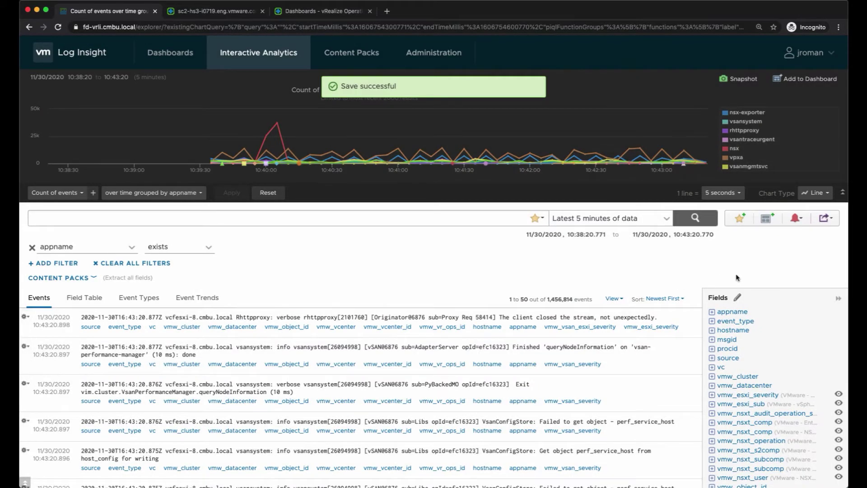
# - Add the appname chart to a new dashboard named 'JR Sashboard'
pyautogui.click(767, 219)
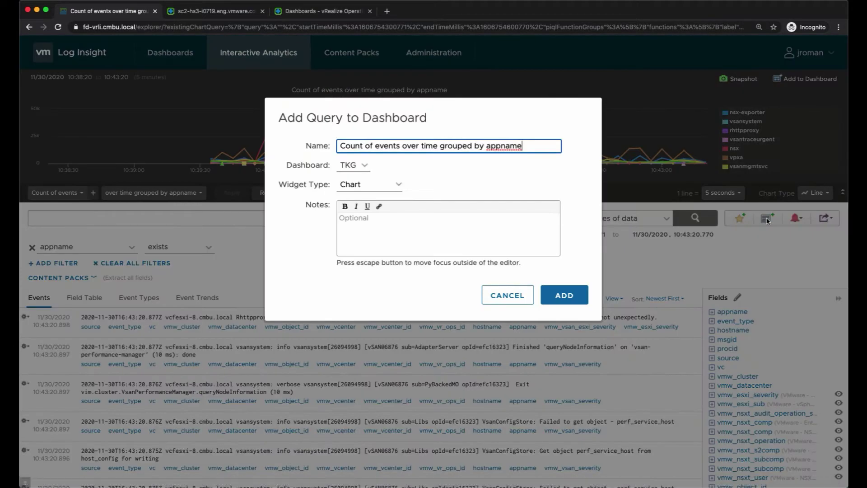
pyautogui.click(355, 166)
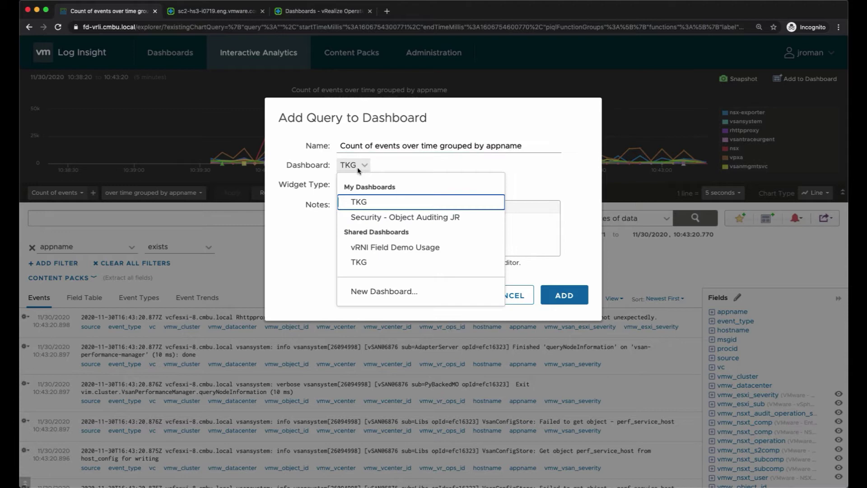
pyautogui.click(361, 292)
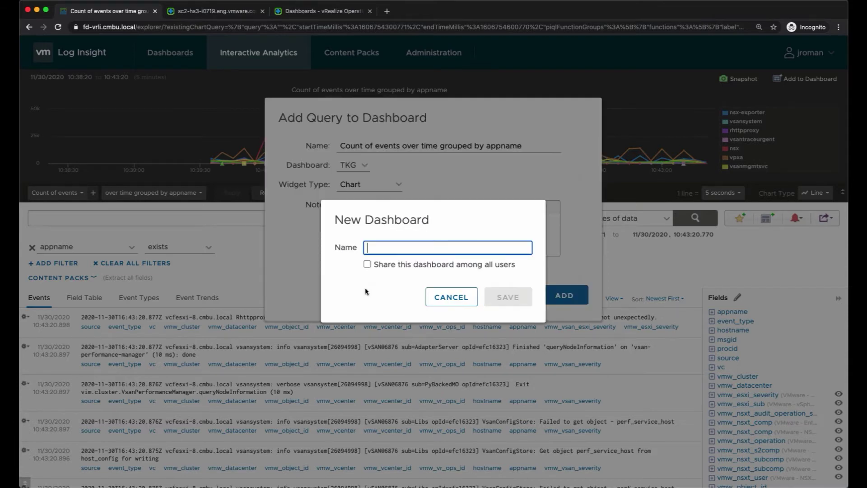
pyautogui.write('JR S')
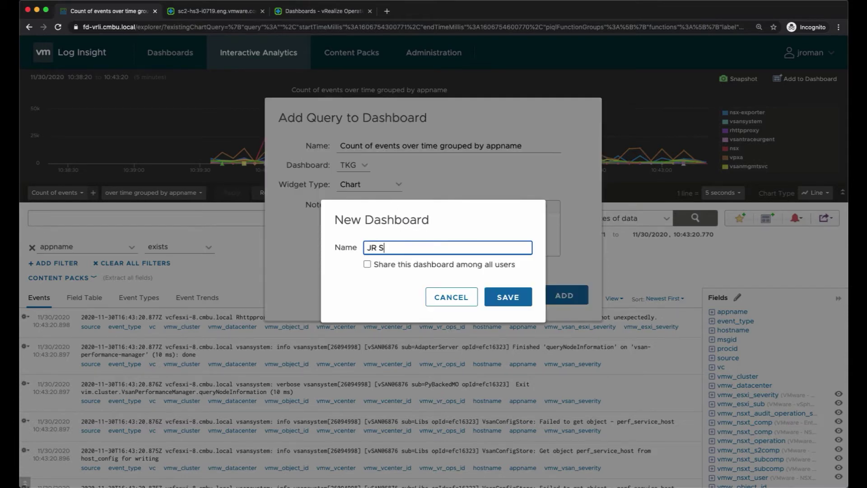
pyautogui.write('ashboard')
pyautogui.click(508, 297)
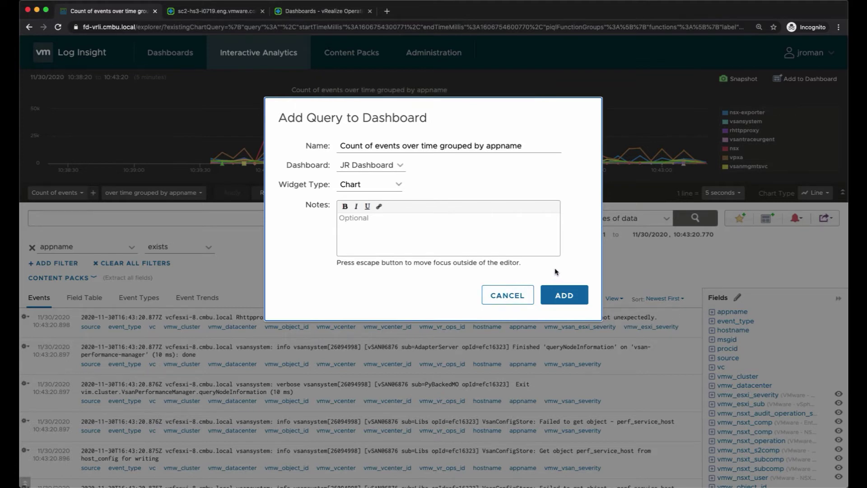
pyautogui.click(565, 295)
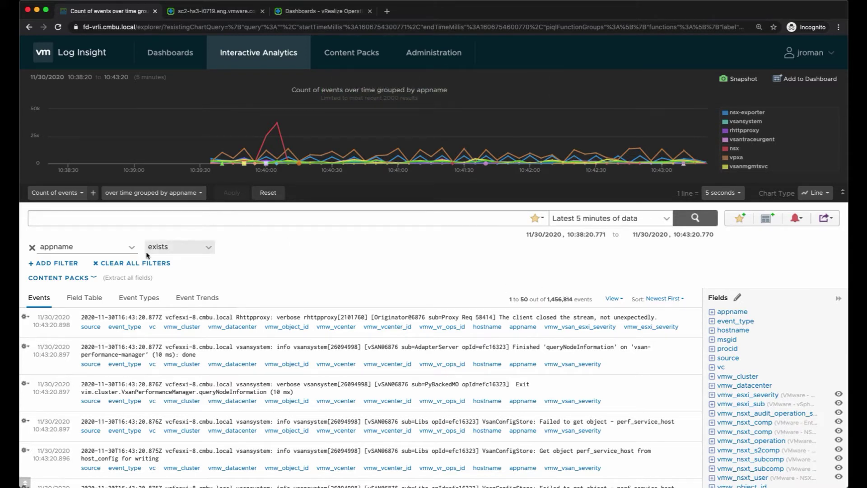
# - Remove the appname filter, reset the chart grouping, and rerun the unfiltered query
pyautogui.click(32, 248)
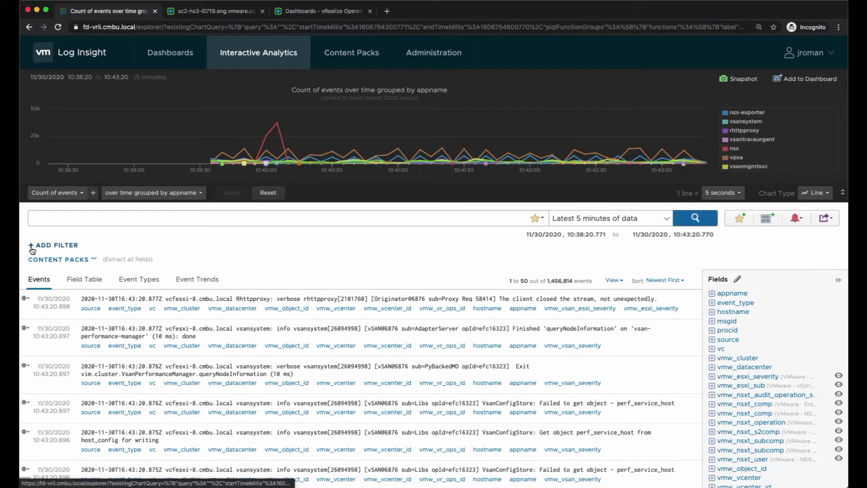
pyautogui.click(268, 192)
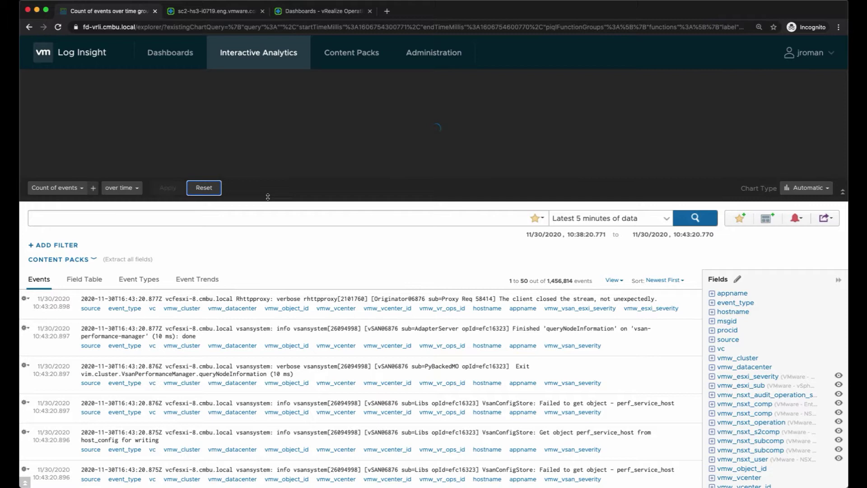
pyautogui.click(706, 222)
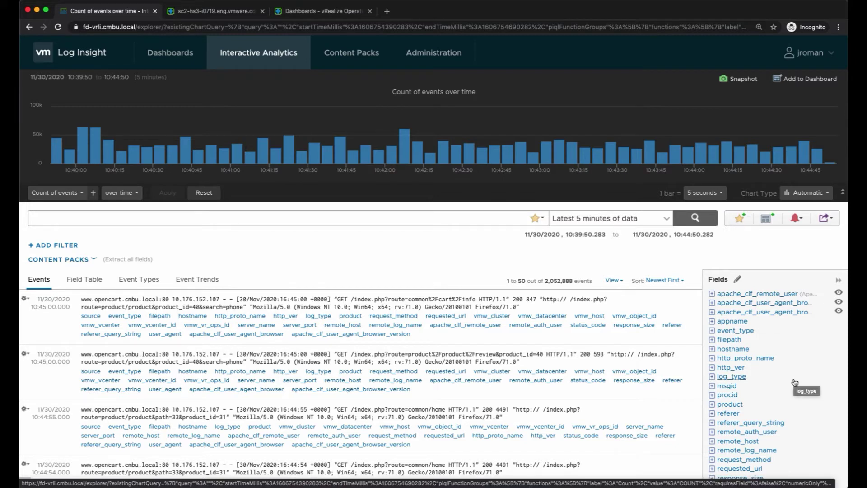
# - Expand value histograms for the appname and vmw_host fields in the Fields panel
pyautogui.click(730, 321)
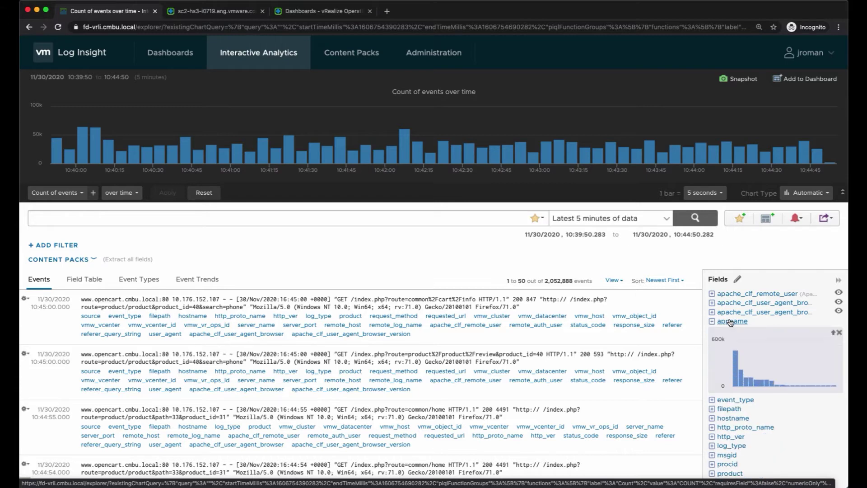
pyautogui.moveTo(739, 366)
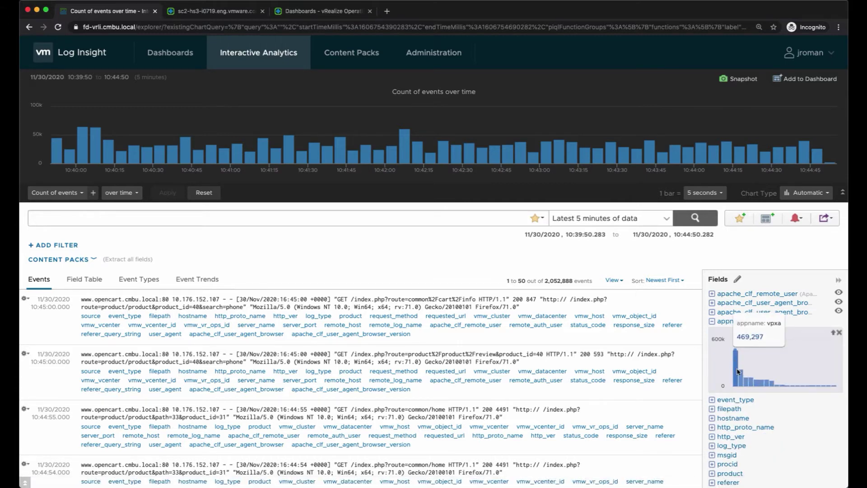
pyautogui.moveTo(741, 382)
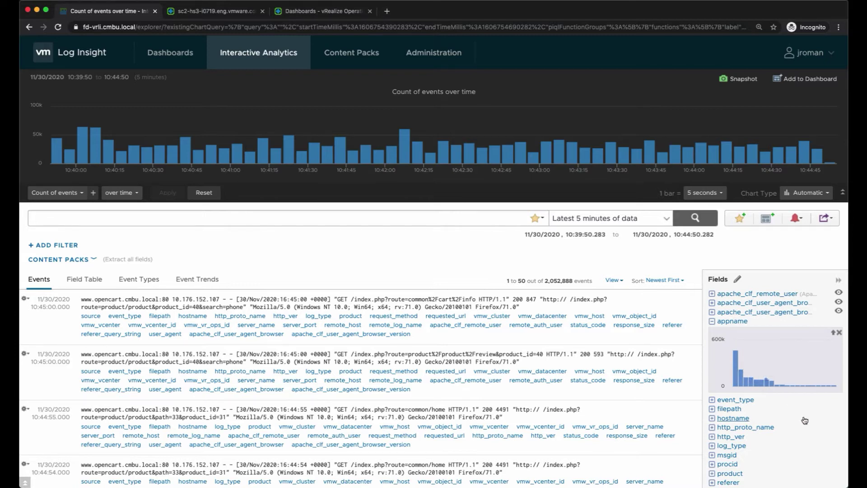
pyautogui.scroll(-3, 805, 420)
pyautogui.scroll(-4, 805, 420)
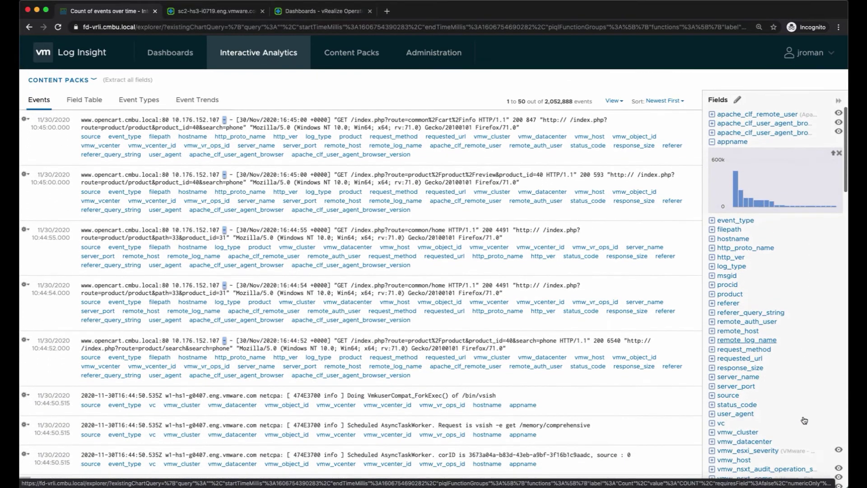
pyautogui.scroll(-1, 804, 420)
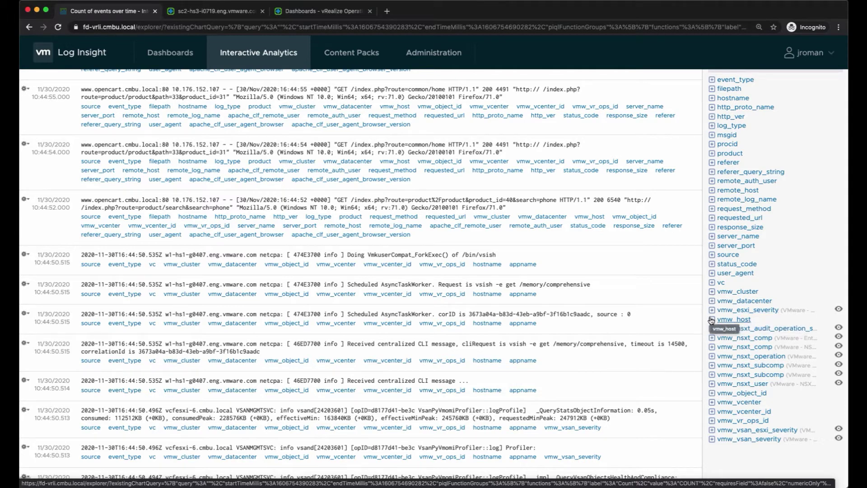
pyautogui.click(712, 320)
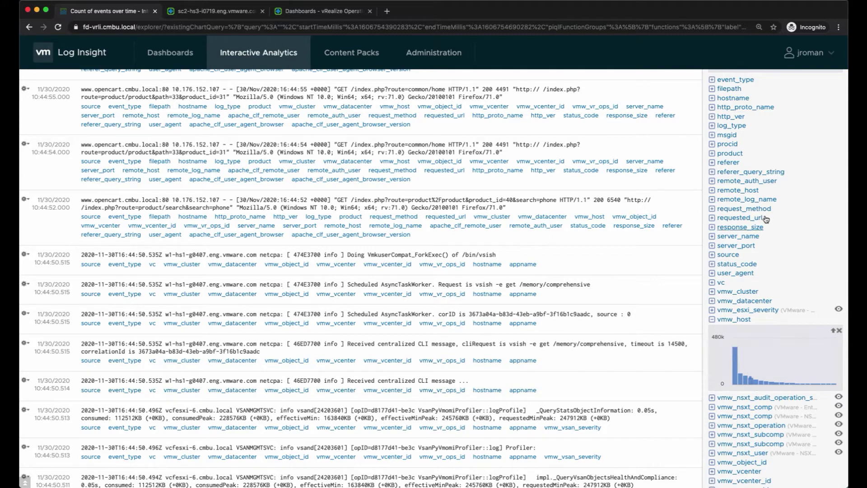
pyautogui.scroll(3, 768, 217)
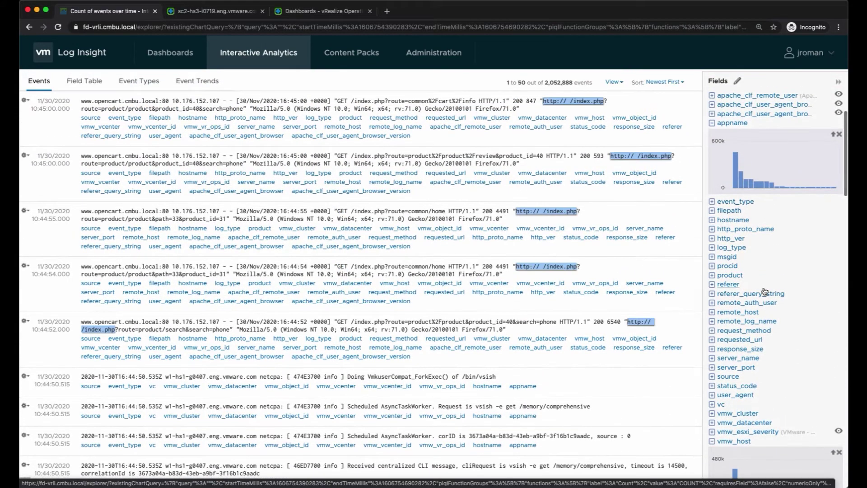
pyautogui.scroll(5, 756, 275)
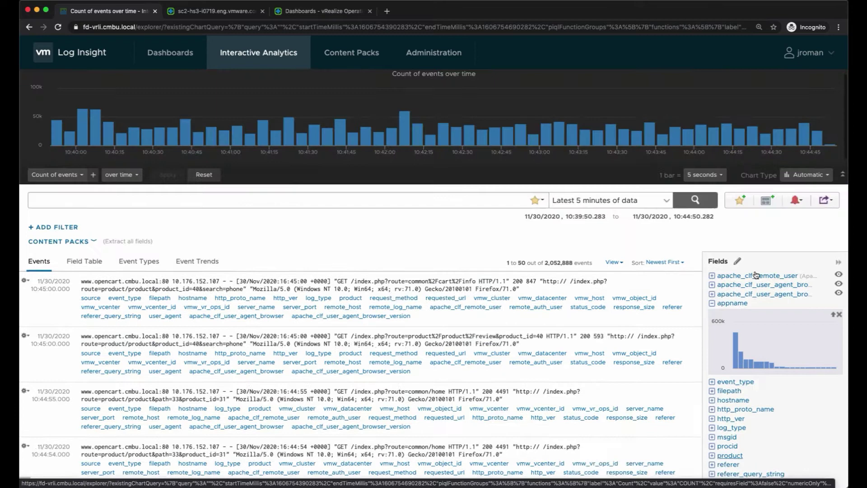
# - Add a filter for product contains 'apache' and rerun the search
pyautogui.click(43, 246)
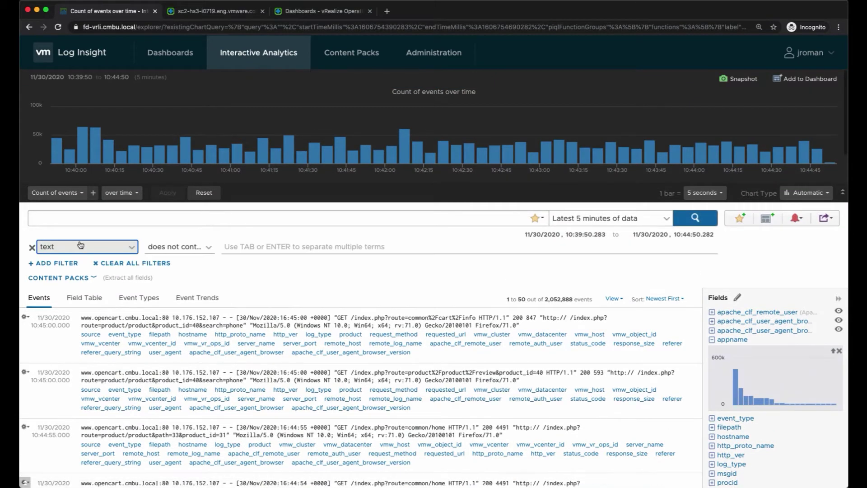
pyautogui.click(81, 246)
pyautogui.write('product')
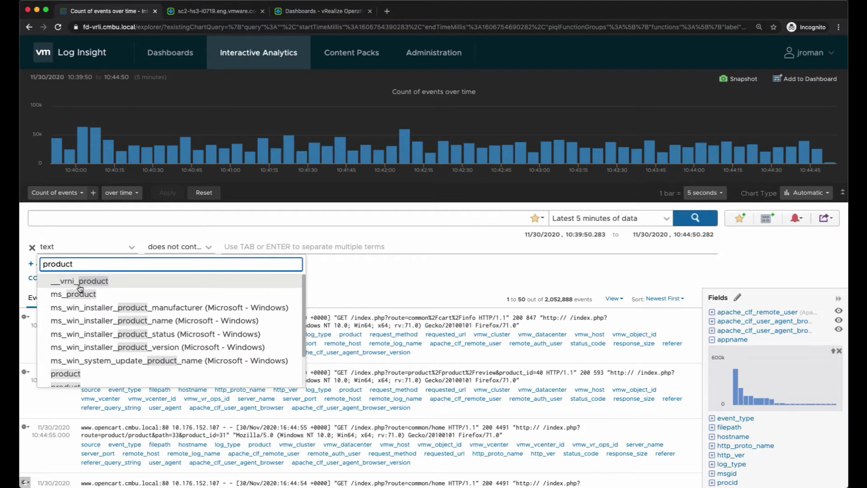
pyautogui.click(65, 374)
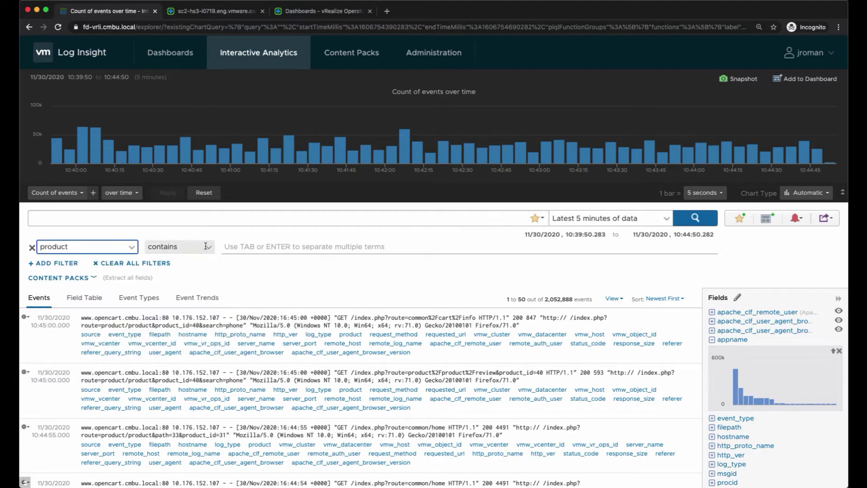
pyautogui.write('apache')
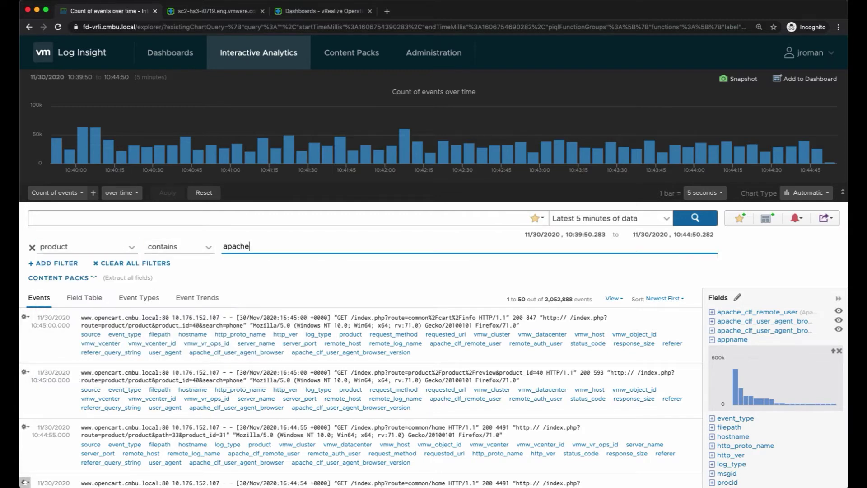
pyautogui.click(694, 218)
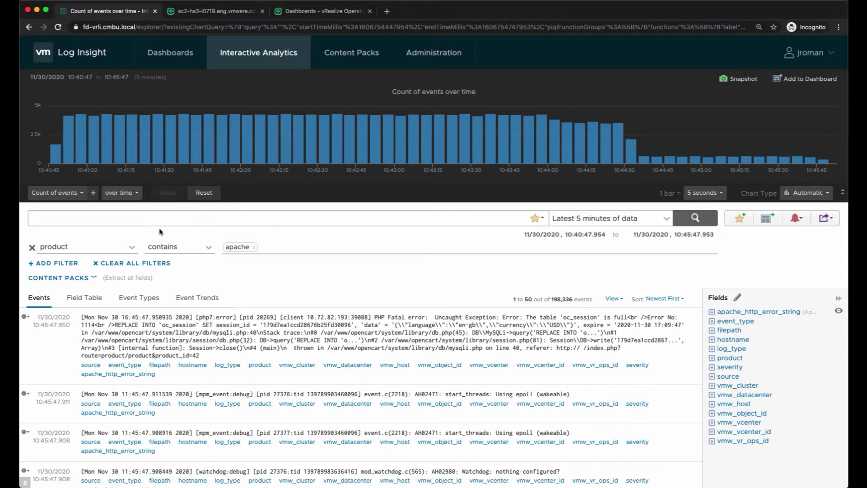
# - Try Unique count, widen the range to Latest hour of data, then reset to Count of events
pyautogui.click(82, 195)
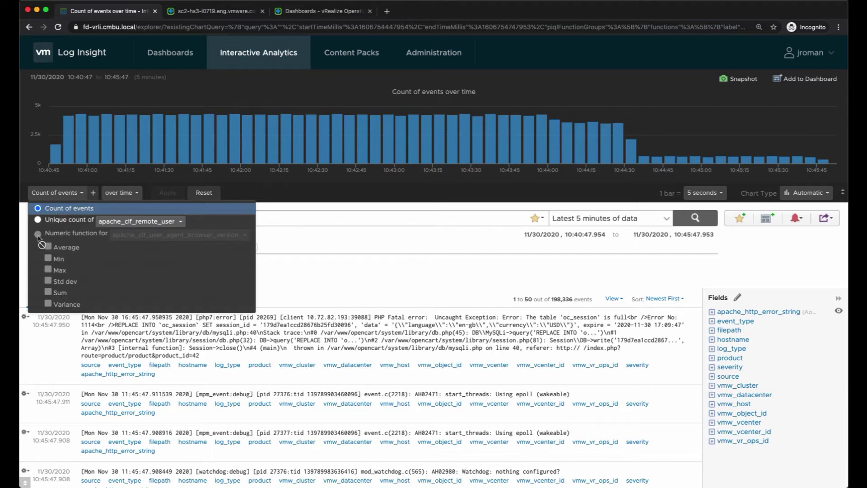
pyautogui.click(38, 219)
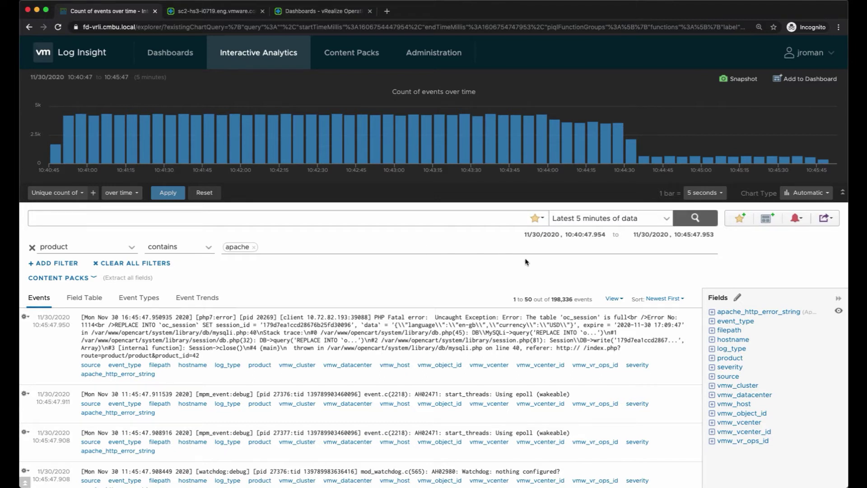
pyautogui.click(615, 214)
pyautogui.click(605, 254)
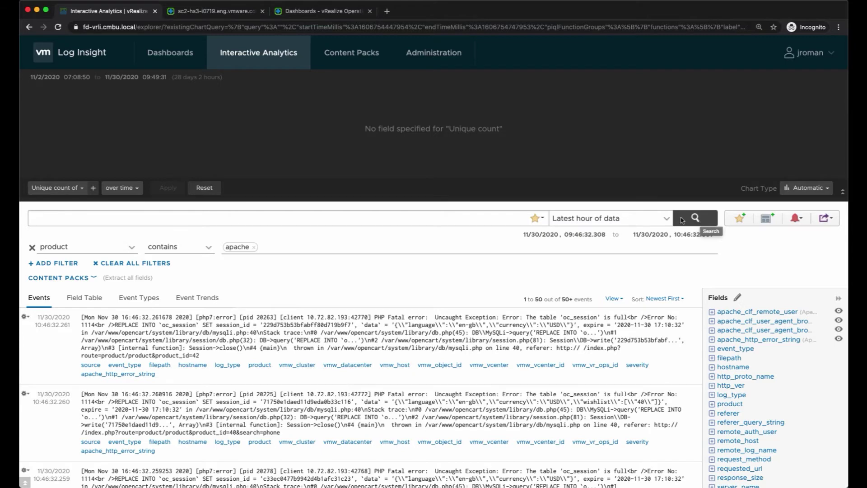
pyautogui.click(203, 189)
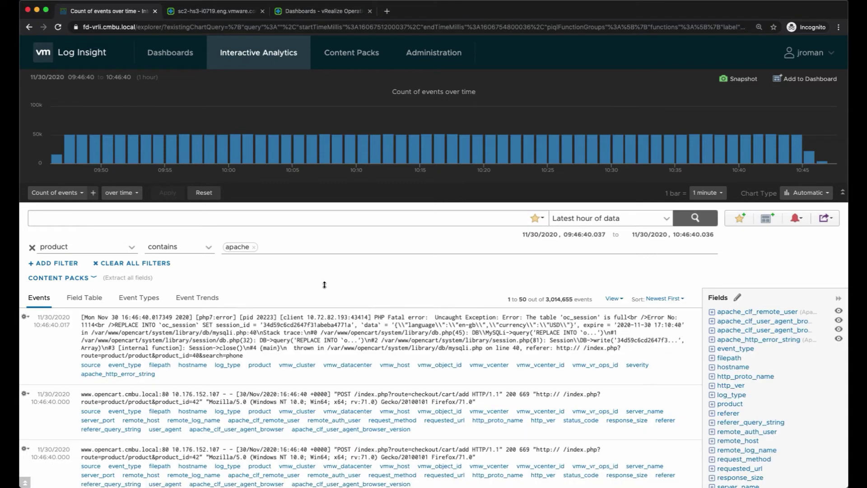
# - Chart the Sum of response_size instead of the count of events
pyautogui.click(86, 199)
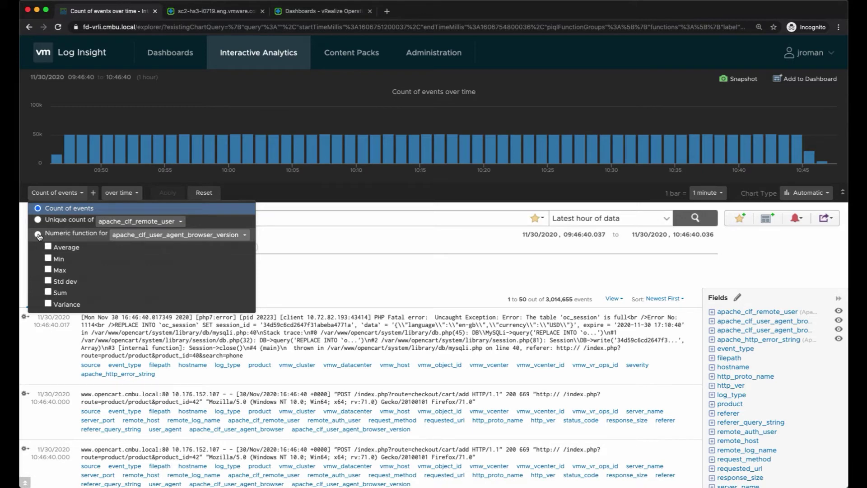
pyautogui.click(38, 234)
pyautogui.click(162, 234)
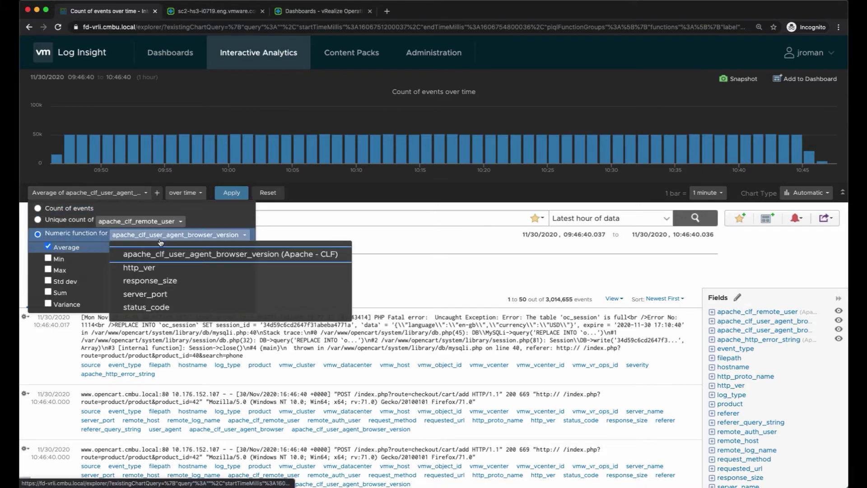
pyautogui.click(163, 281)
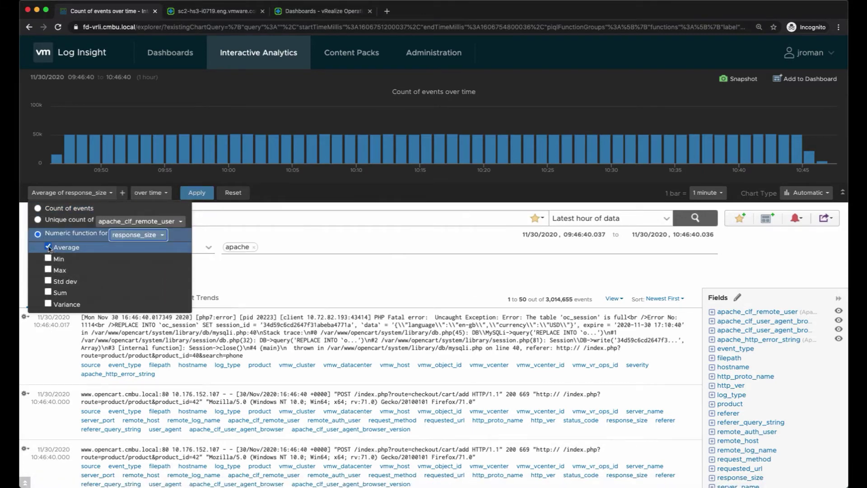
pyautogui.click(49, 247)
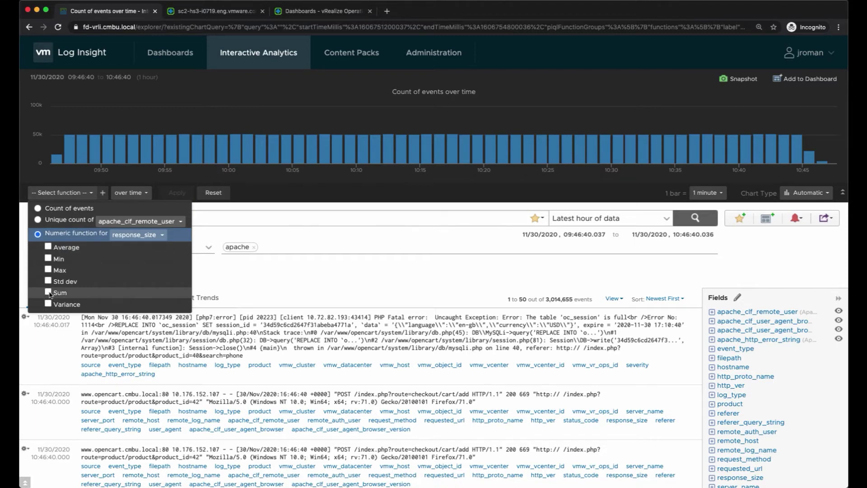
pyautogui.click(48, 293)
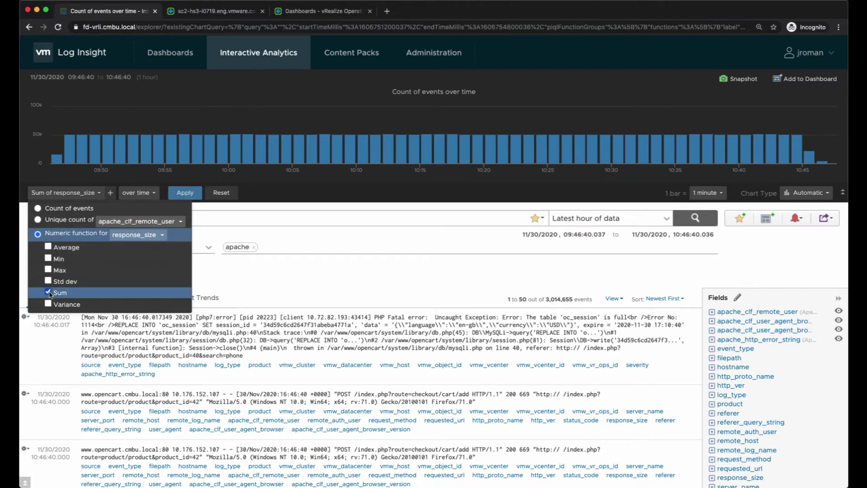
pyautogui.click(181, 194)
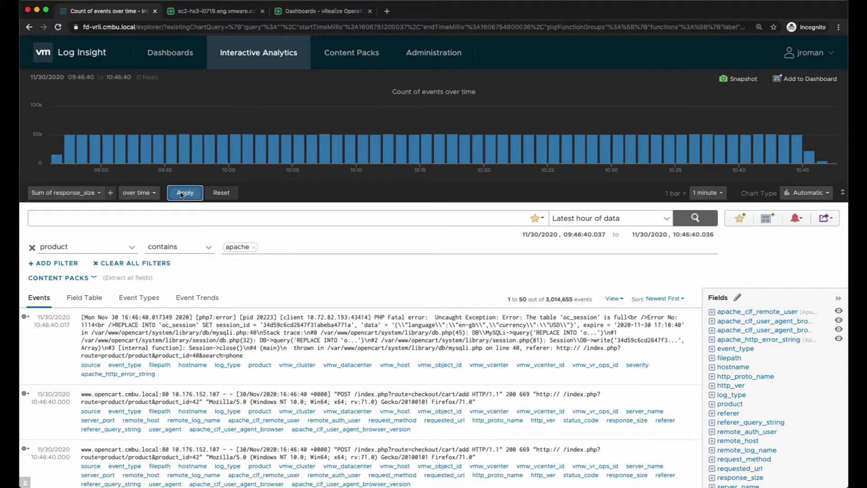
pyautogui.click(153, 193)
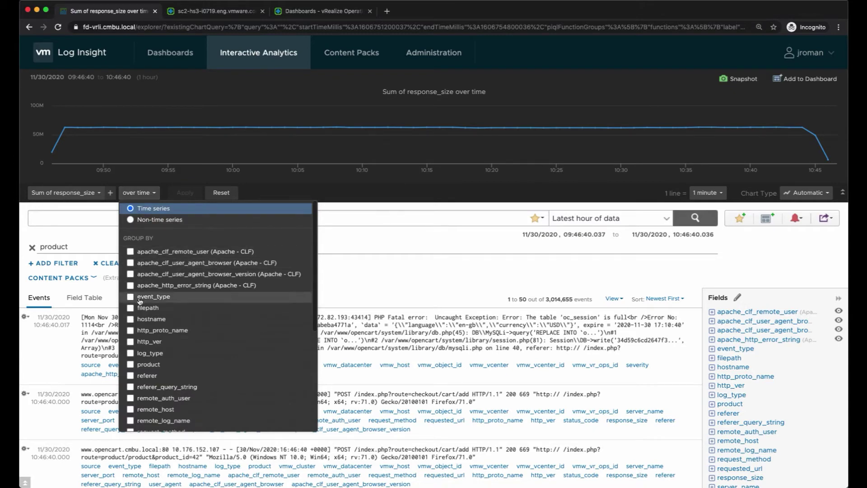
# - Group the response_size sum chart by hostname
pyautogui.click(130, 320)
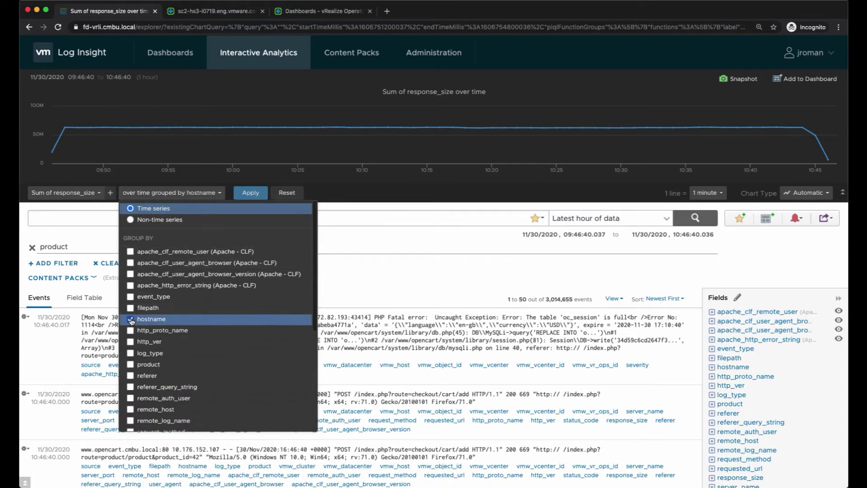
pyautogui.click(258, 193)
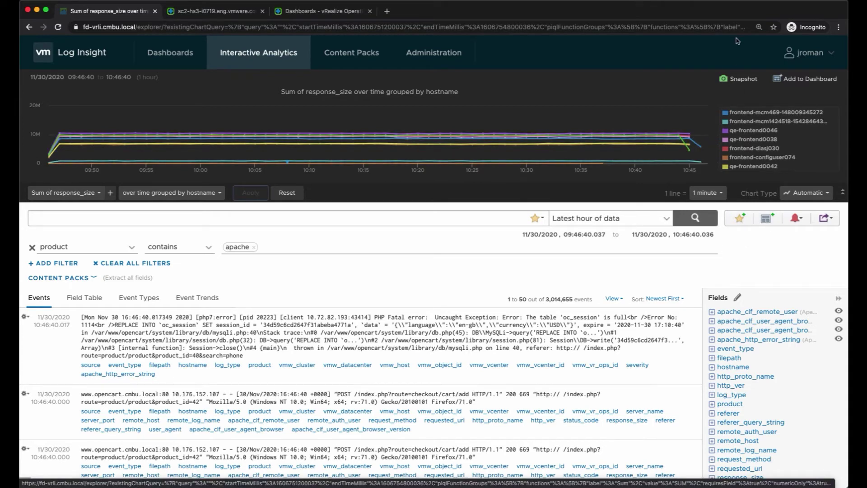
# - Save a snapshot of the hostname-grouped chart and reload the query from it
pyautogui.click(739, 80)
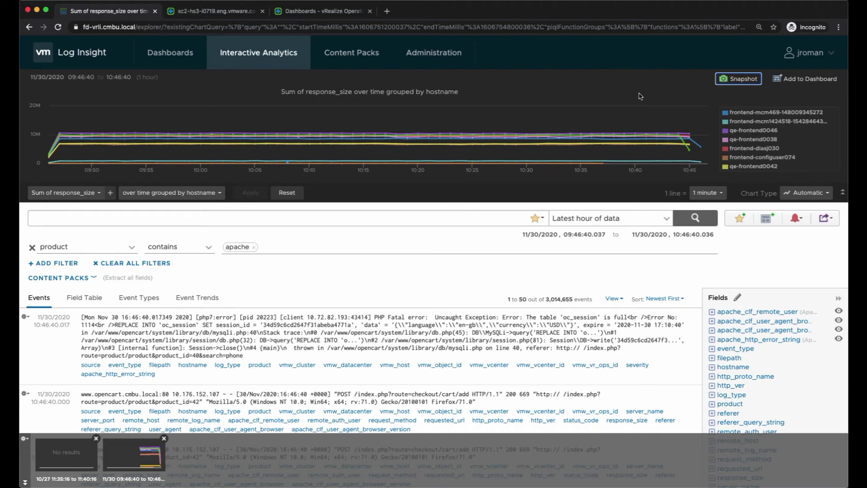
pyautogui.click(123, 442)
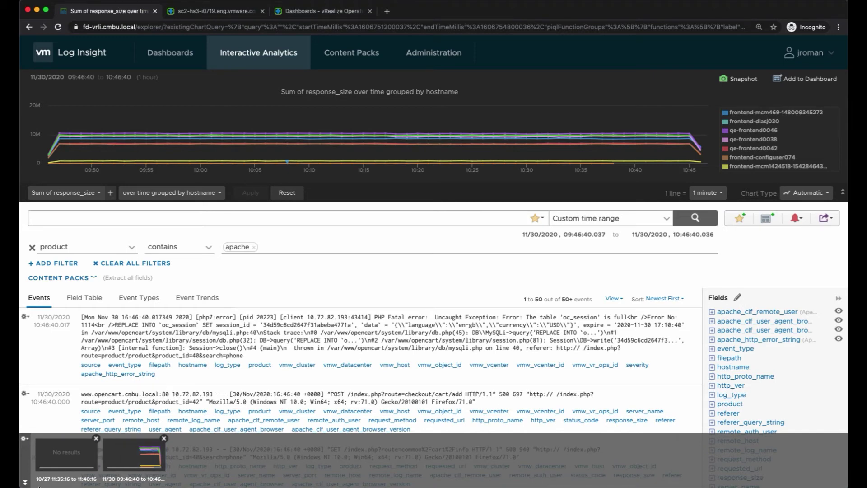
pyautogui.click(25, 482)
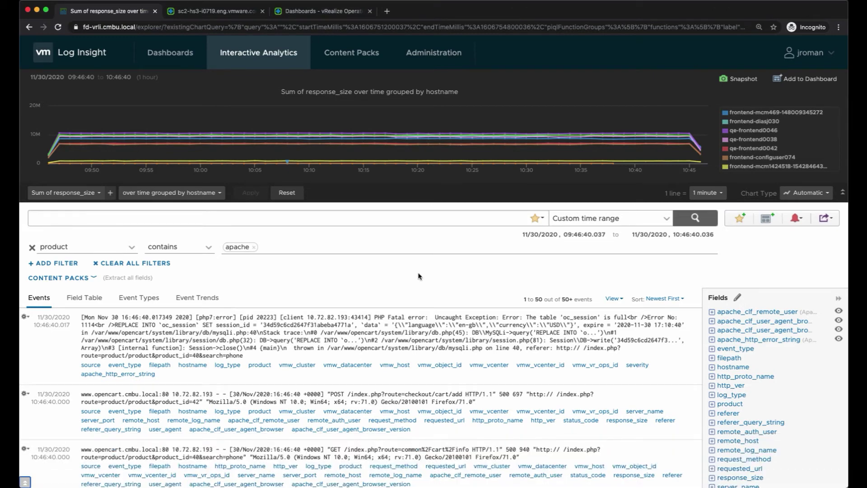
# - Reset the chart, clear all filters, and enter opencart* as the search query
pyautogui.click(285, 192)
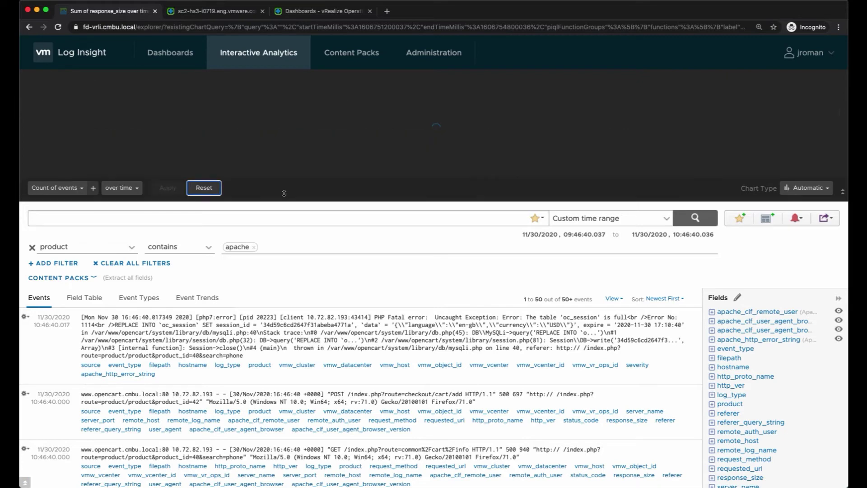
pyautogui.click(155, 264)
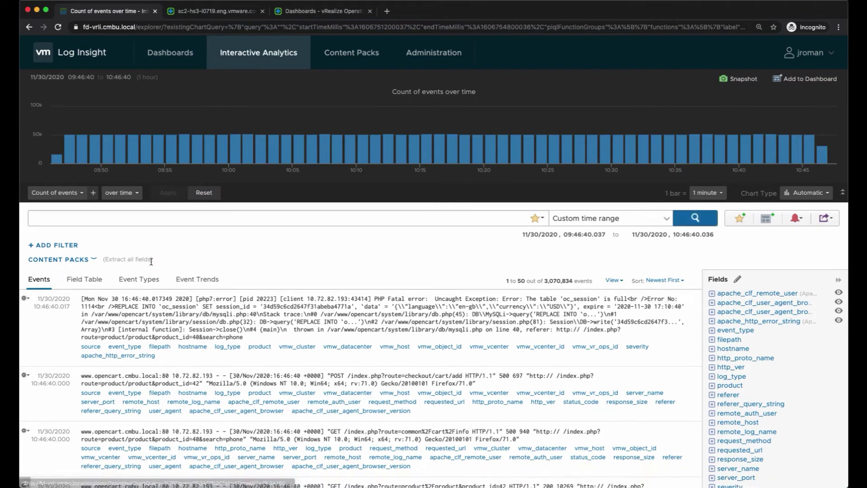
pyautogui.click(178, 218)
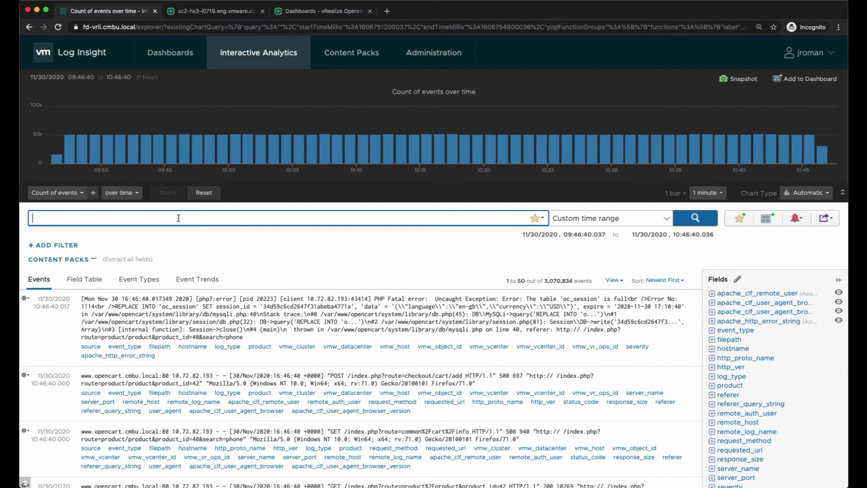
pyautogui.write('opencart*')
pyautogui.click(664, 219)
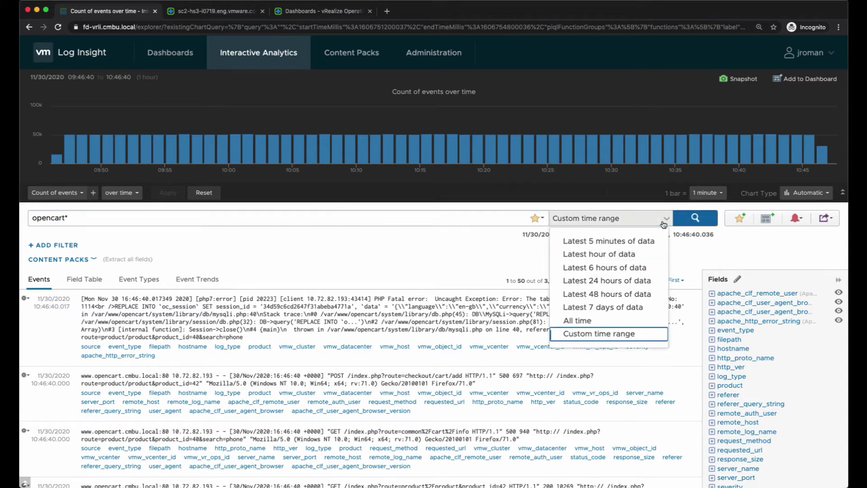
# - Run the opencart* search over Latest 5 minutes, then Latest hour of data
pyautogui.click(645, 241)
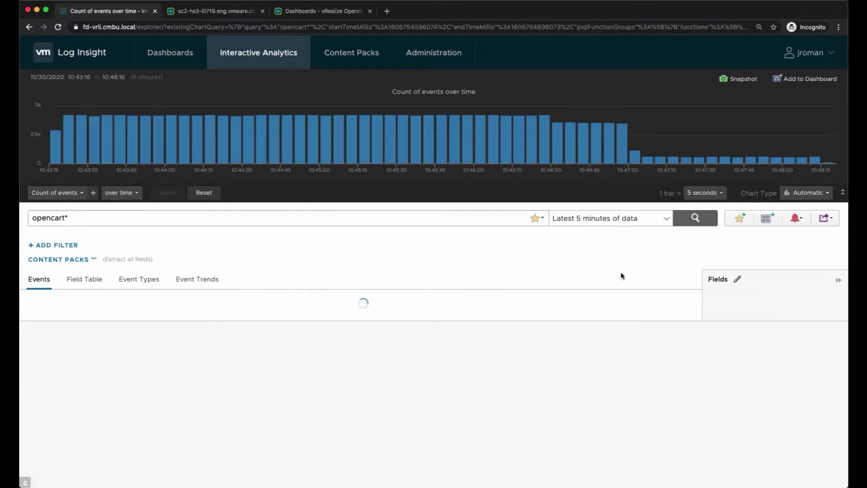
pyautogui.click(666, 219)
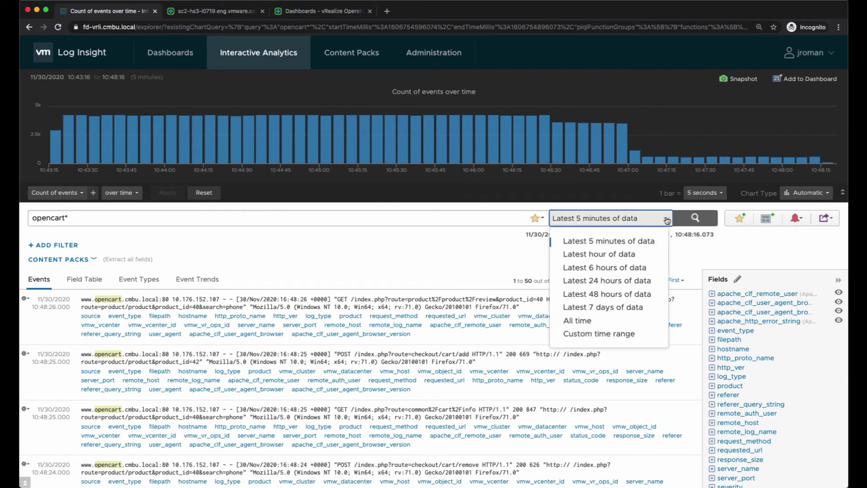
pyautogui.click(644, 253)
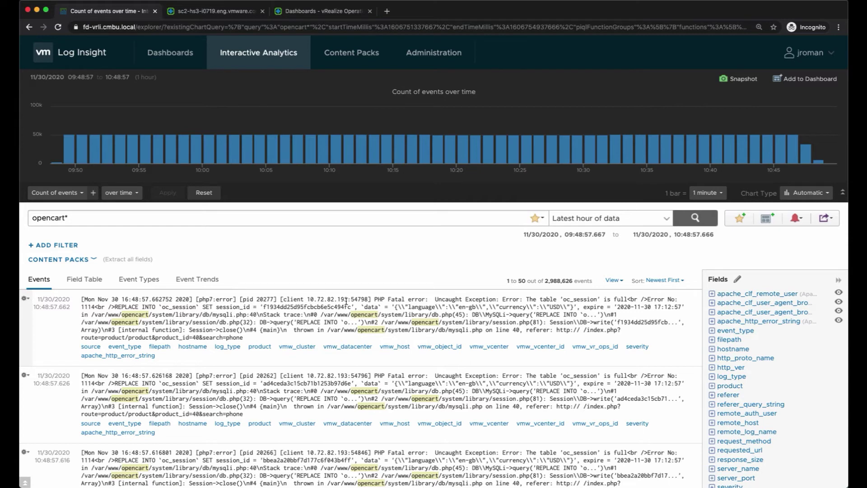
# - Extract the client IP as field oc_client, visible to Me Only, with post-context ':'
pyautogui.moveTo(347, 300); pyautogui.dragTo(307, 300)
pyautogui.click(285, 274)
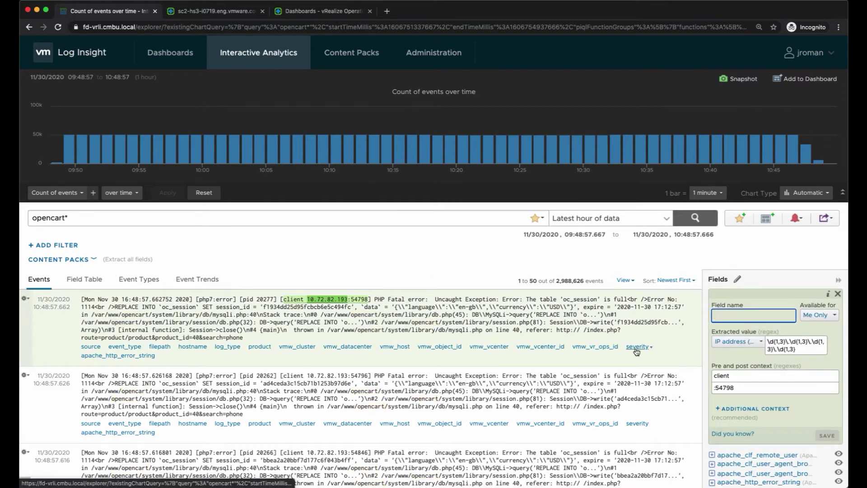
pyautogui.write('oc_cle')
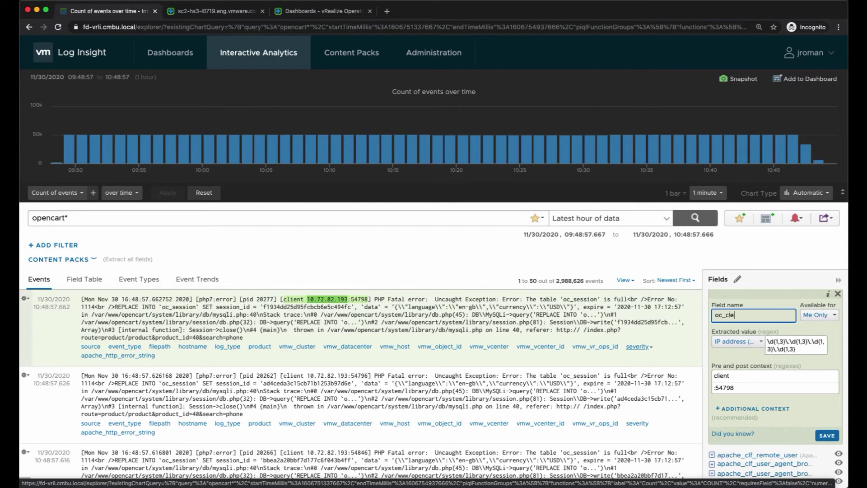
pyautogui.press('BackSpace')
pyautogui.write('ient')
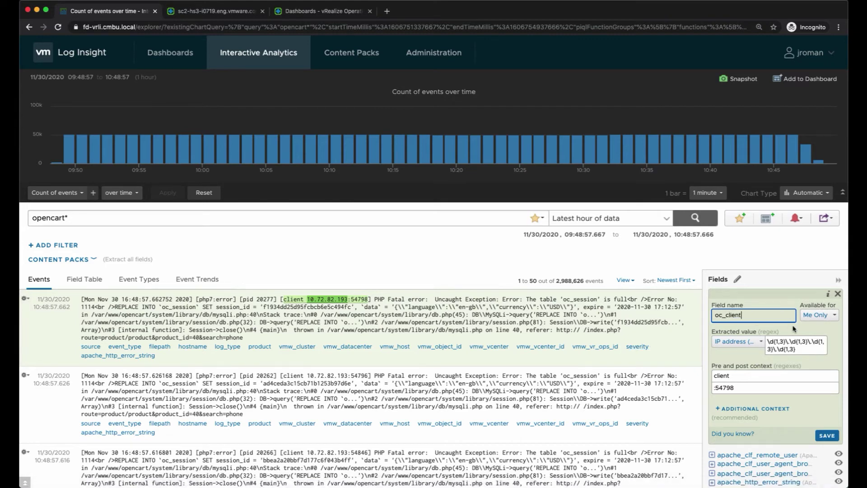
pyautogui.click(833, 316)
pyautogui.click(834, 319)
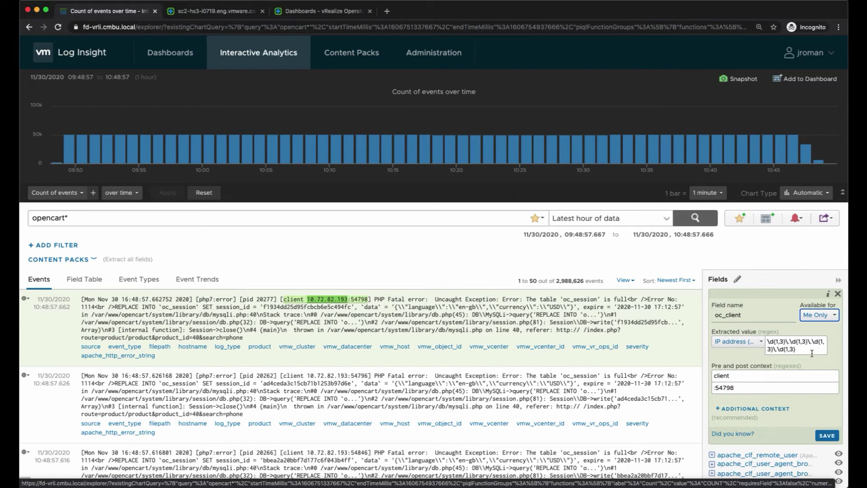
pyautogui.click(744, 381)
pyautogui.click(741, 389)
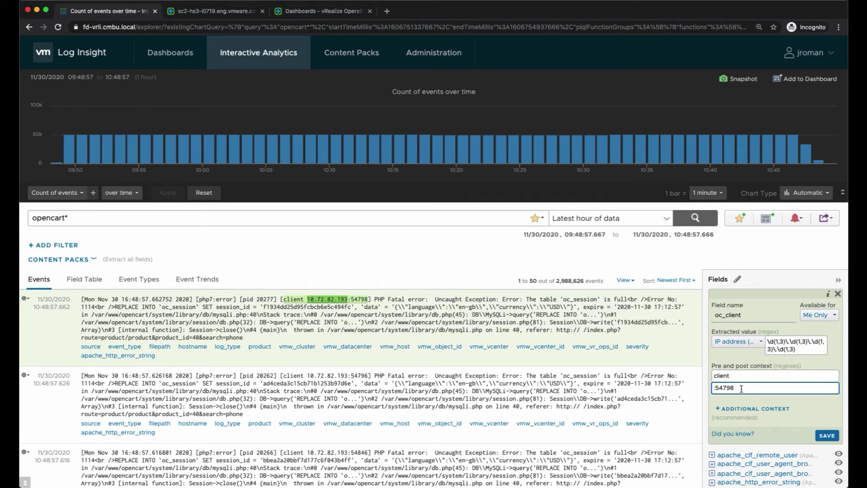
pyautogui.press('BackSpace')
pyautogui.press('BackSpace')
pyautogui.press('BackSpace')
pyautogui.press('BackSpace')
pyautogui.press('BackSpace')
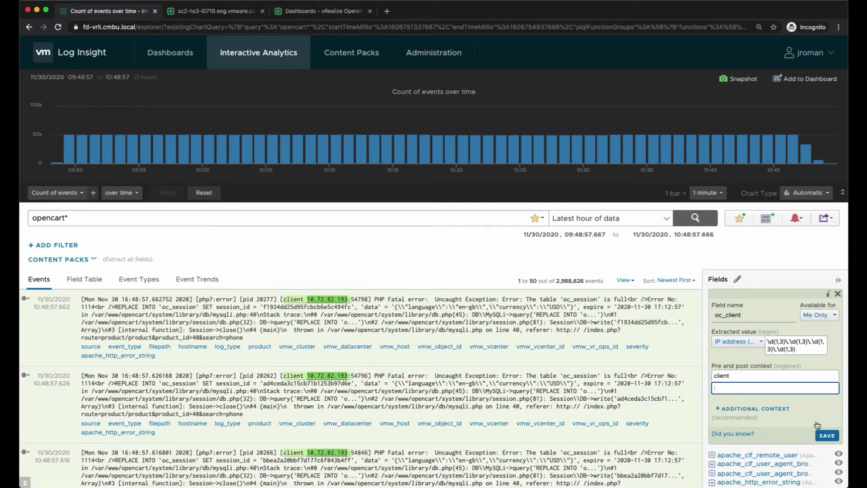
pyautogui.click(828, 437)
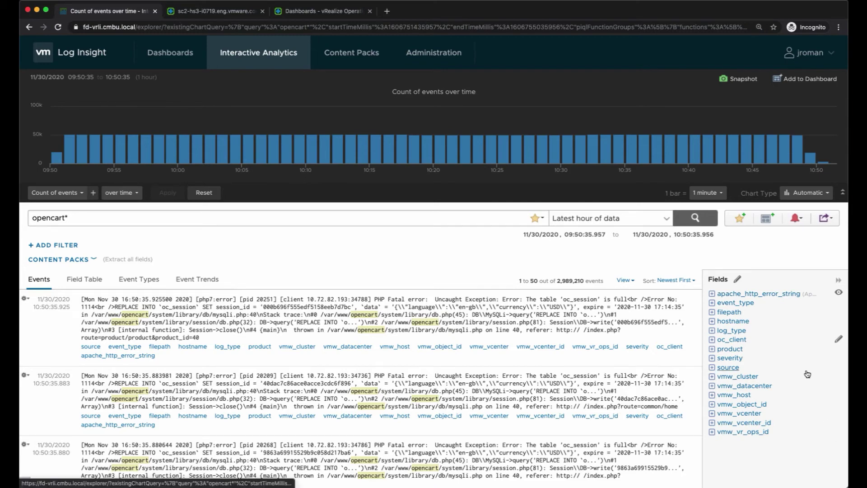
# - Expand oc_client in the Fields sidebar to view its client IP distribution
pyautogui.click(735, 341)
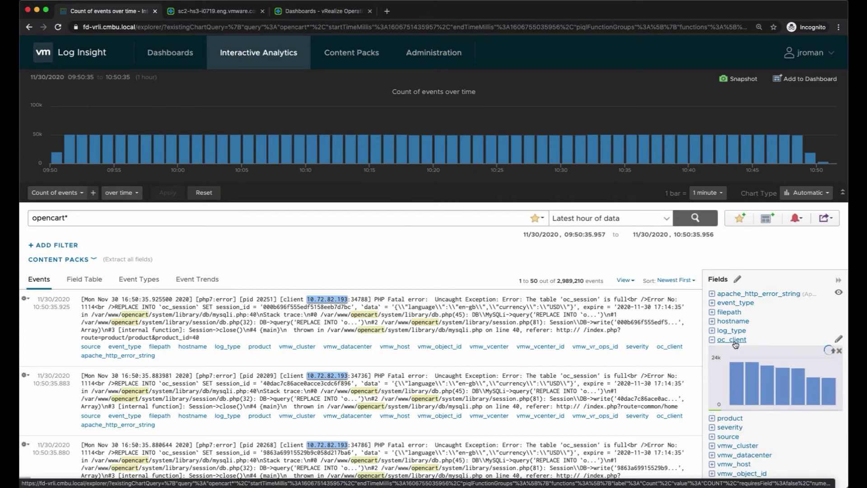
pyautogui.moveTo(742, 392)
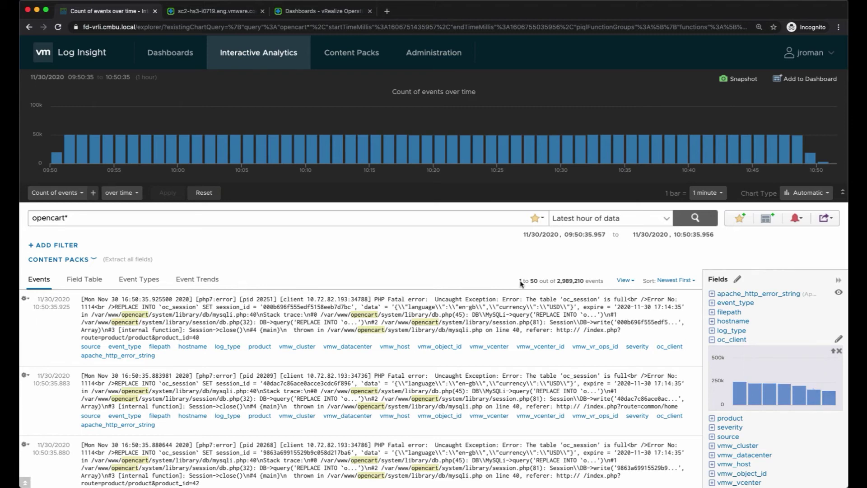
# - Reset the chart and search for the test account name over Latest 6 hours of data
pyautogui.click(203, 193)
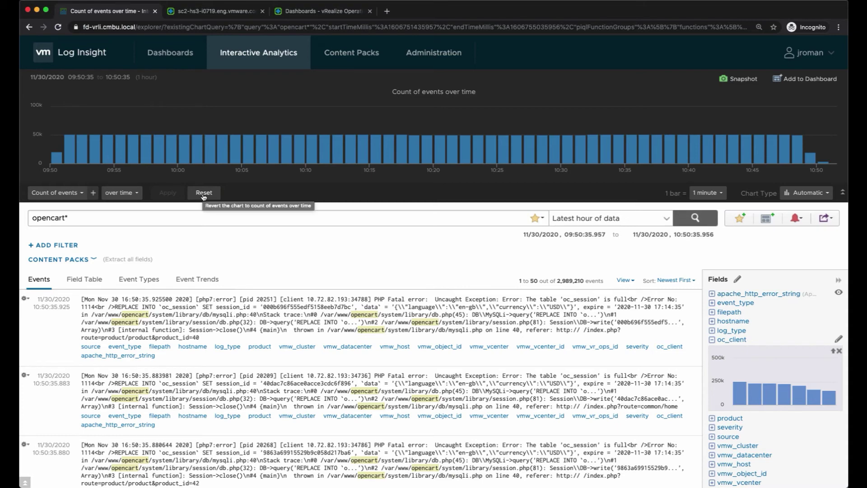
pyautogui.moveTo(109, 225); pyautogui.dragTo(19, 215)
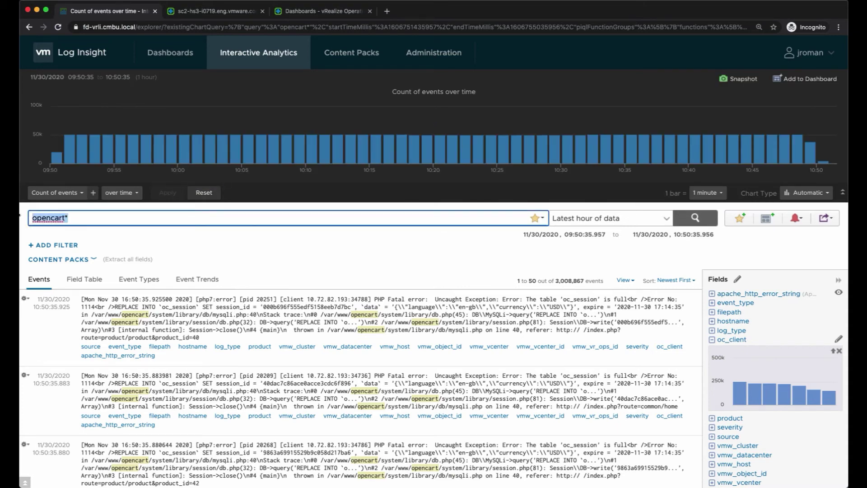
pyautogui.press('BackSpace')
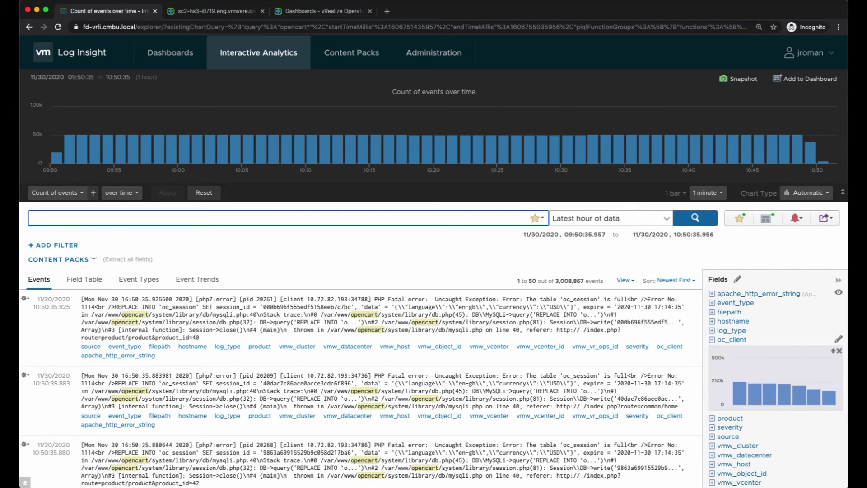
pyautogui.write('demotest')
pyautogui.click(600, 218)
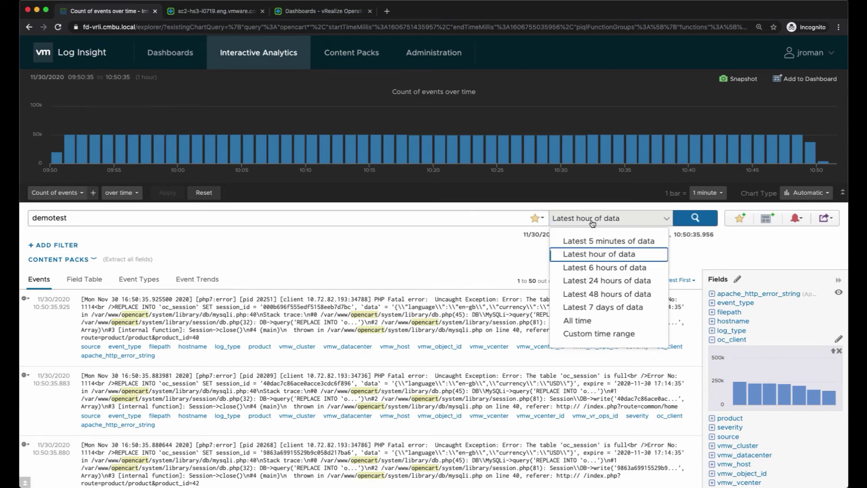
pyautogui.click(596, 268)
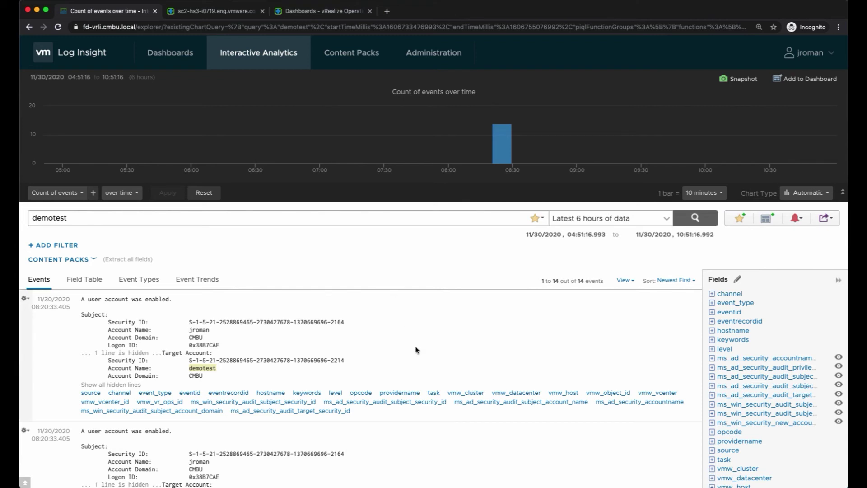
pyautogui.scroll(-4, 399, 366)
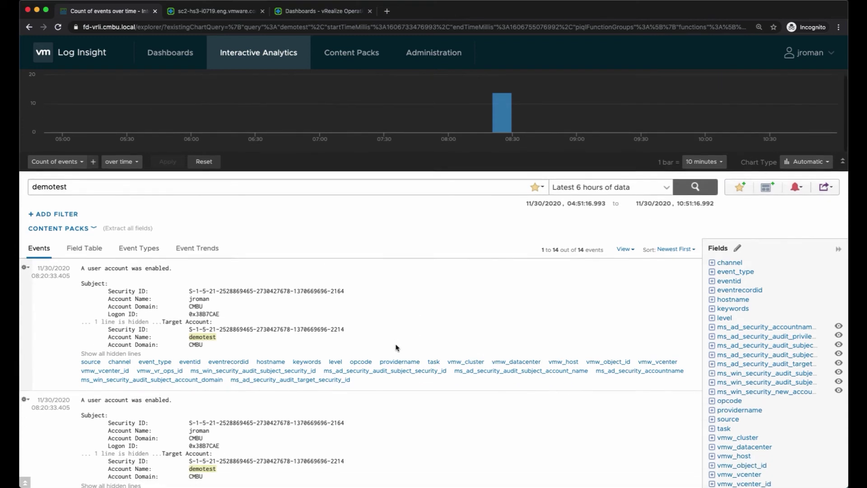
pyautogui.scroll(-5, 396, 348)
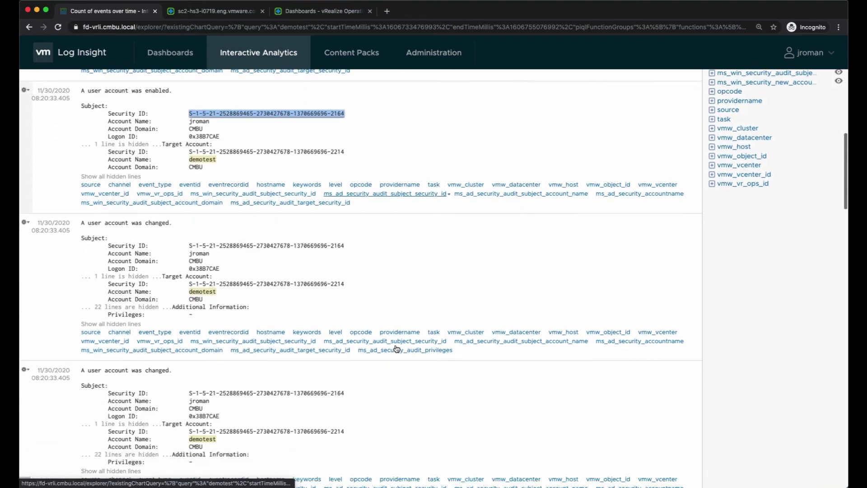
pyautogui.scroll(-7, 396, 348)
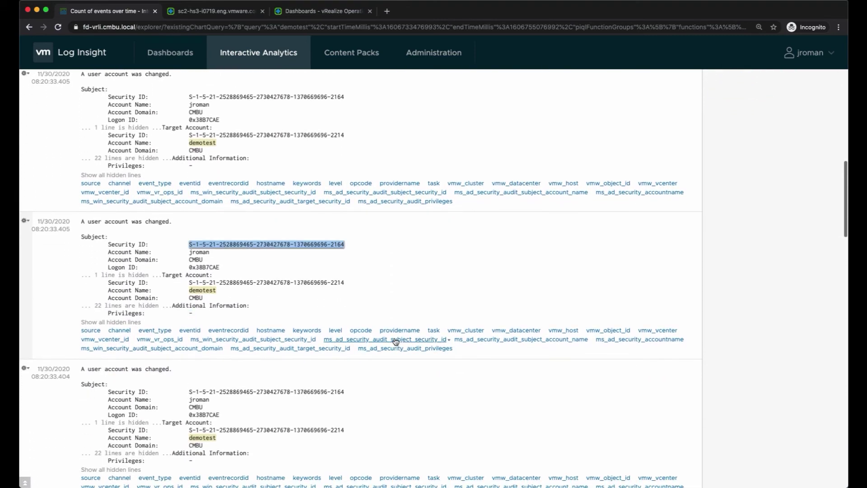
pyautogui.scroll(-8, 394, 340)
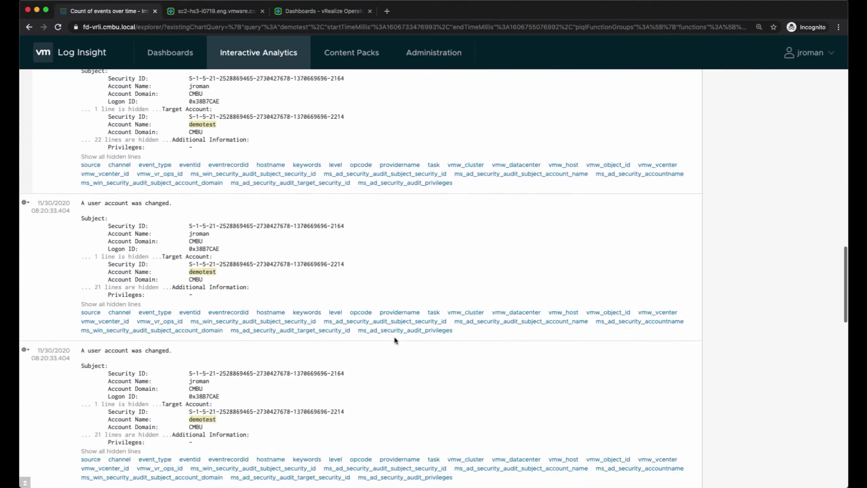
pyautogui.scroll(-9, 394, 339)
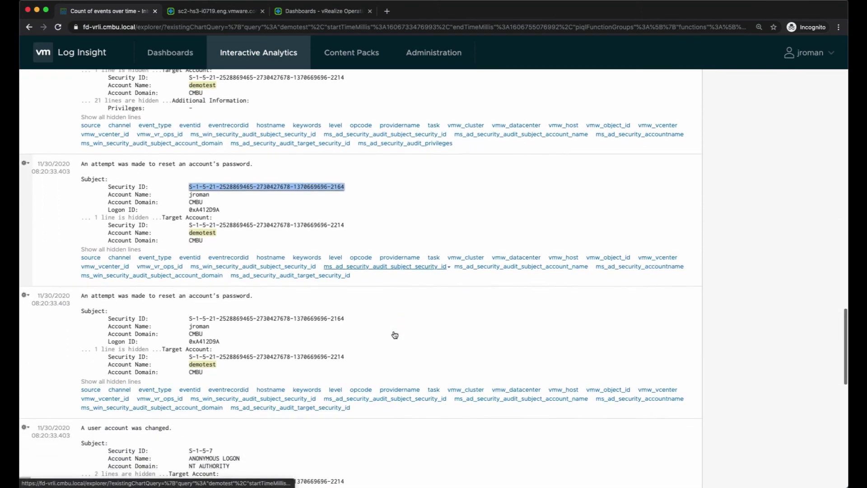
pyautogui.scroll(-6, 394, 332)
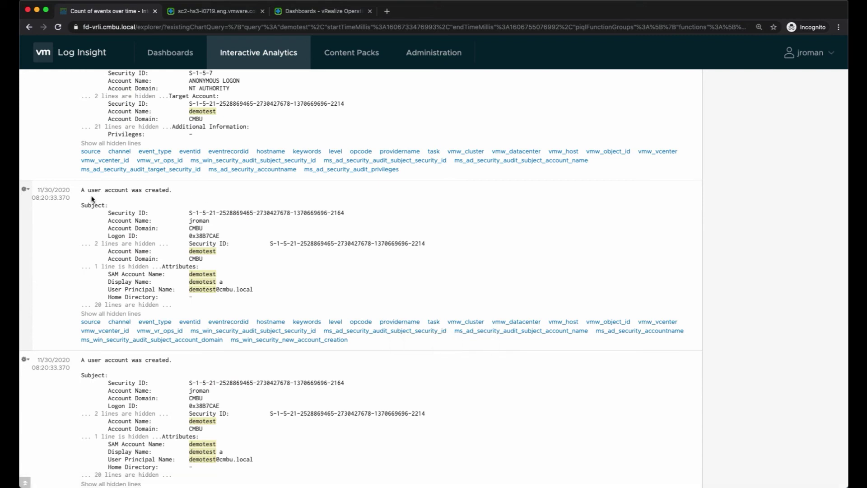
pyautogui.moveTo(189, 323)
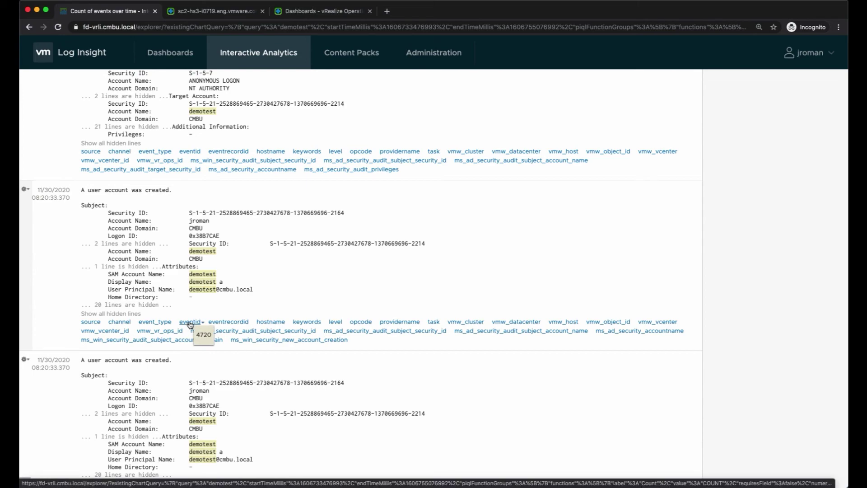
pyautogui.scroll(15, 189, 323)
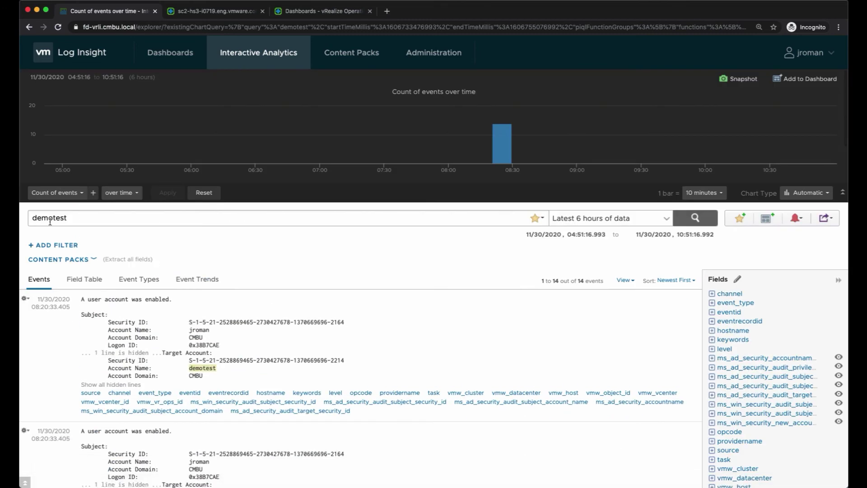
# - Clear the demotest query from the search box
pyautogui.click(76, 215)
pyautogui.press('super+a')
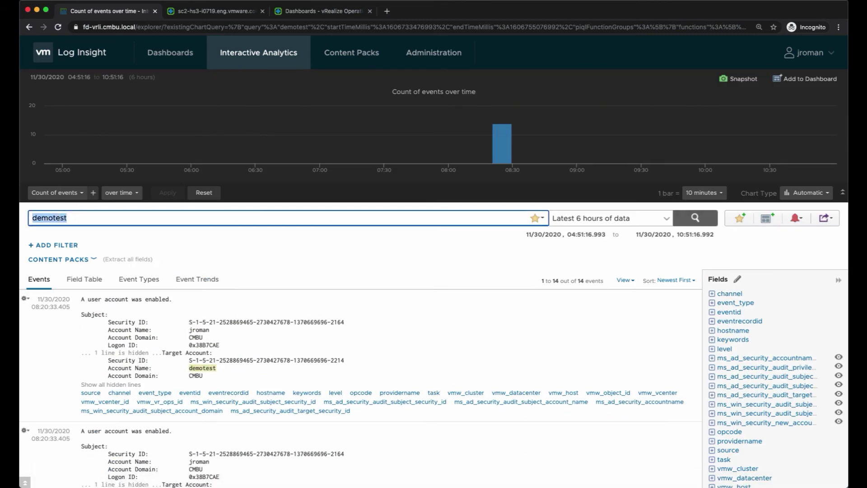
pyautogui.press('BackSpace')
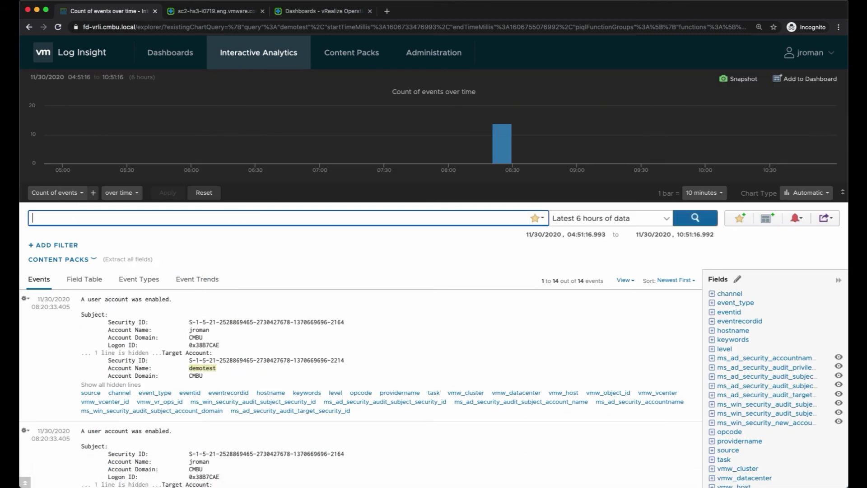
# - Filter on eventid 4720 and run the search, returning 2 'user account was created' events
pyautogui.click(68, 246)
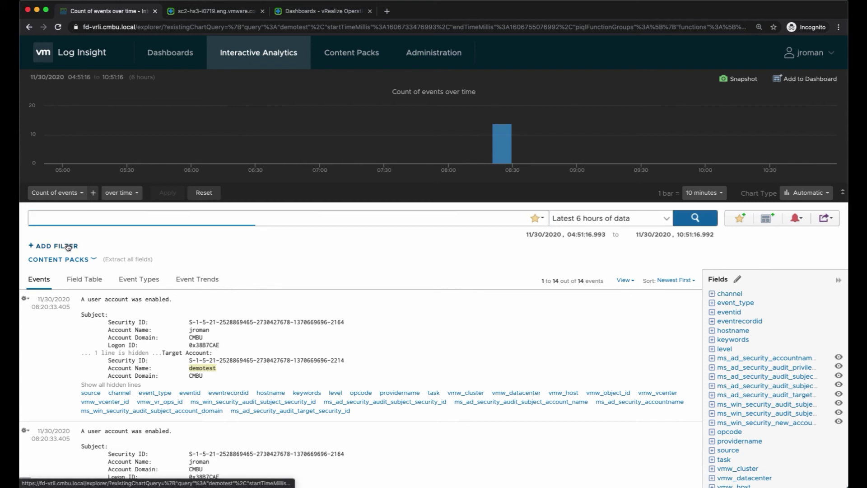
pyautogui.click(68, 246)
pyautogui.write('eventid')
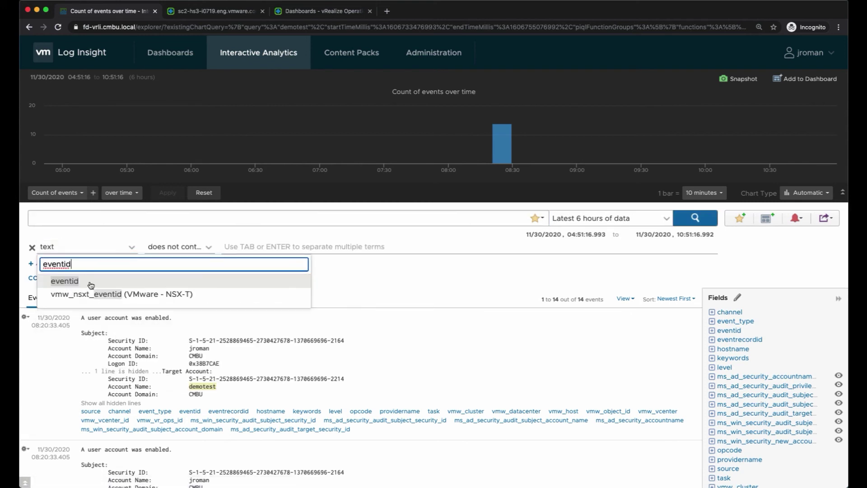
pyautogui.click(91, 285)
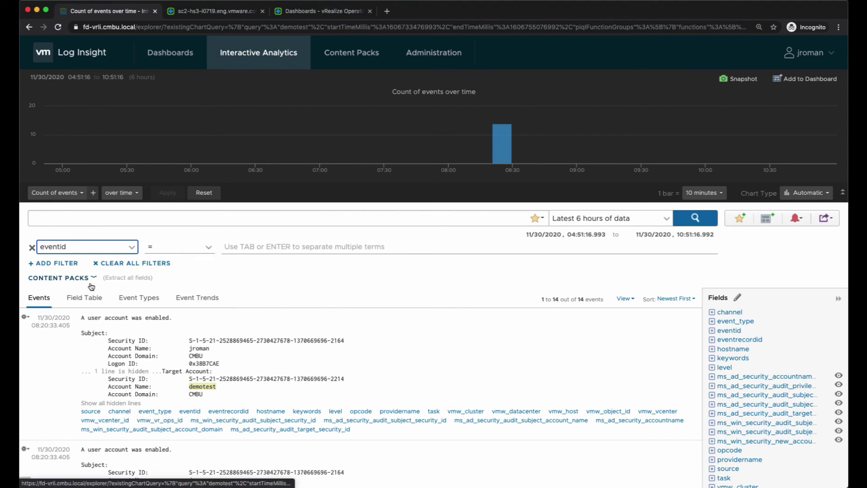
pyautogui.click(238, 249)
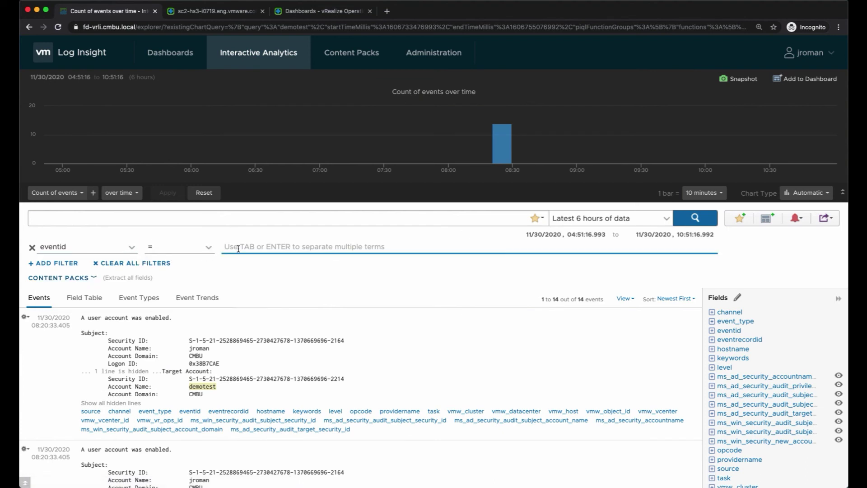
pyautogui.write('4720')
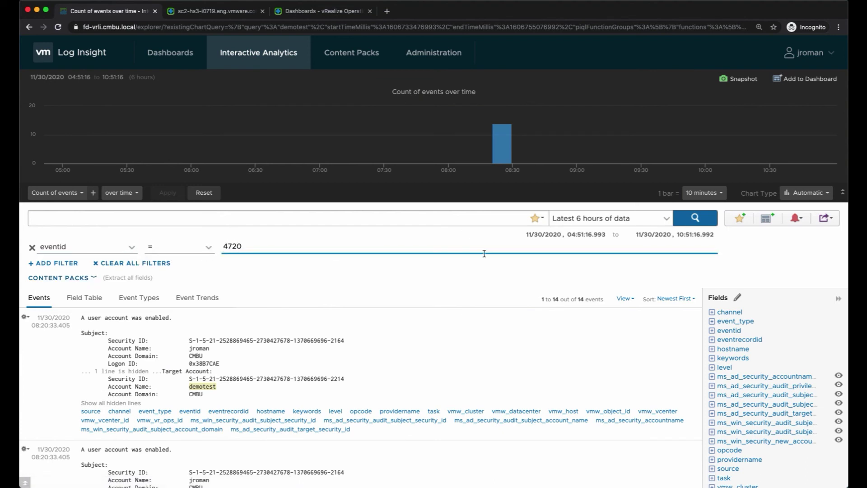
pyautogui.click(691, 219)
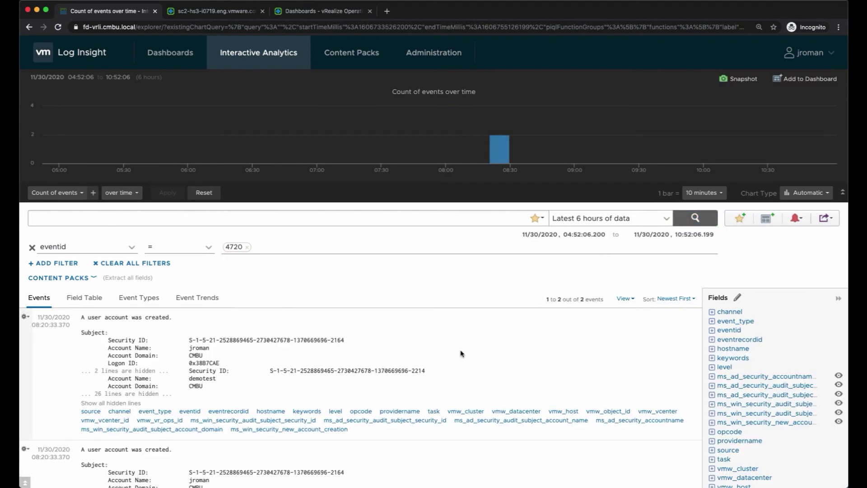
pyautogui.scroll(-3, 461, 354)
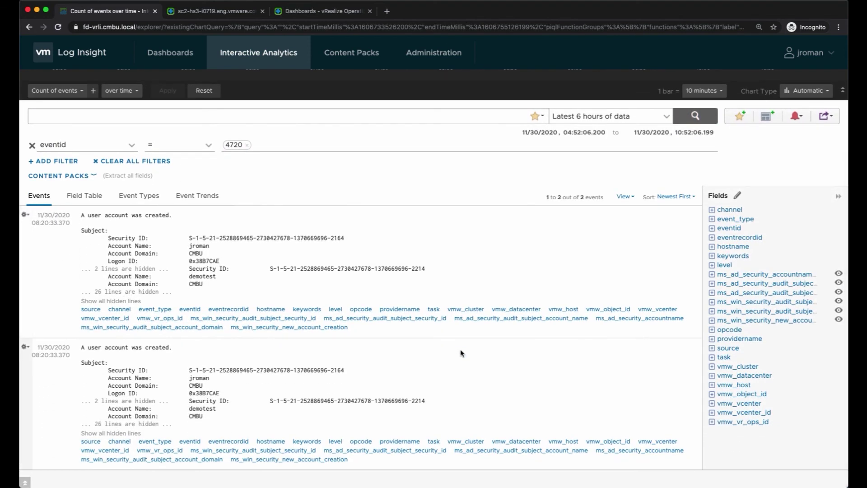
pyautogui.scroll(3, 461, 353)
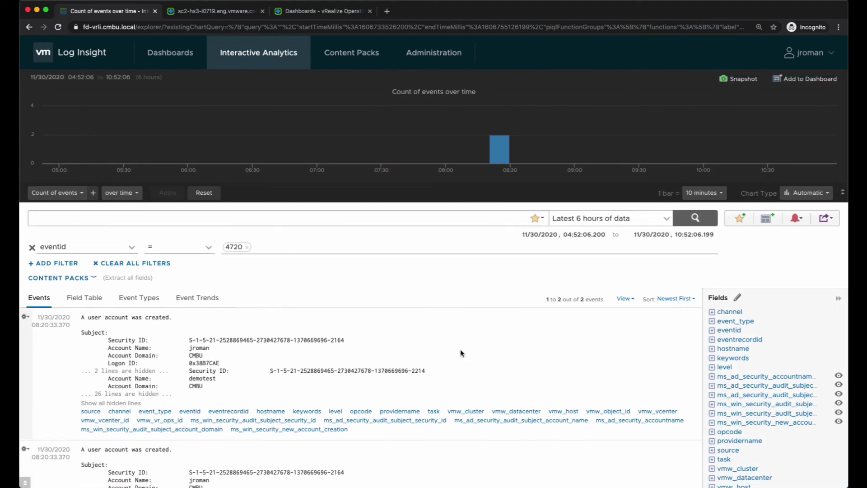
# - Create an alert from the query named 'New User Created' with a notification e-mail address
pyautogui.click(800, 219)
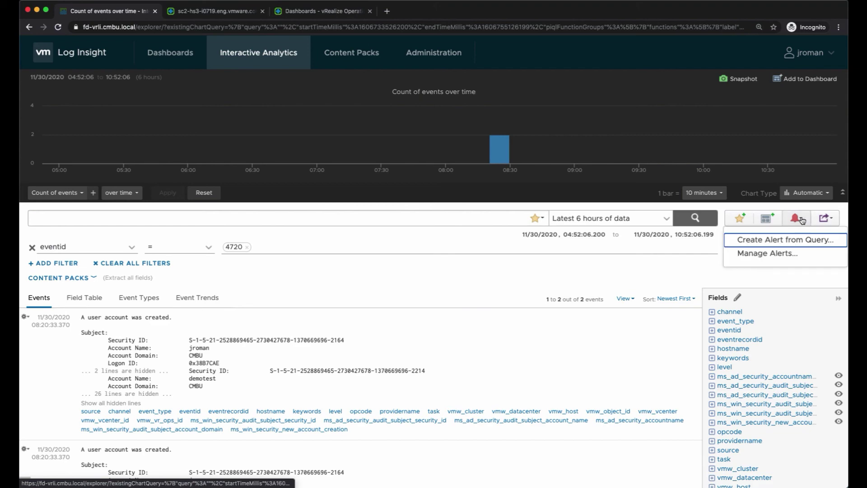
pyautogui.click(793, 240)
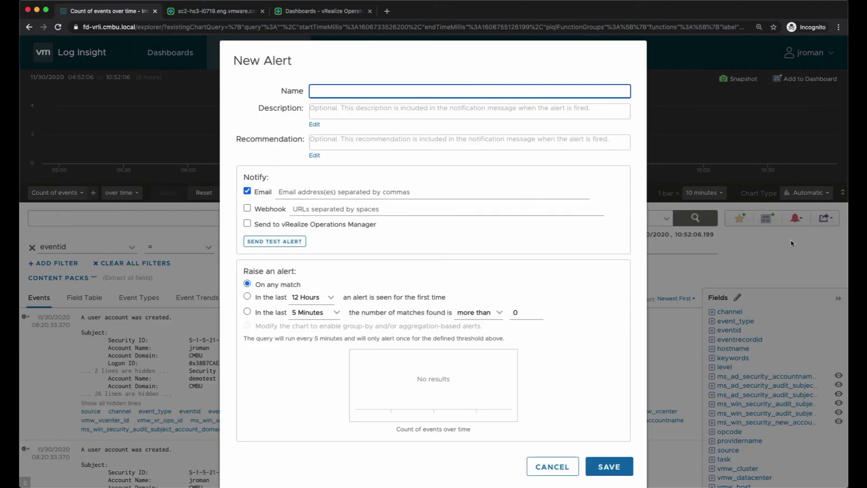
pyautogui.write('Ne')
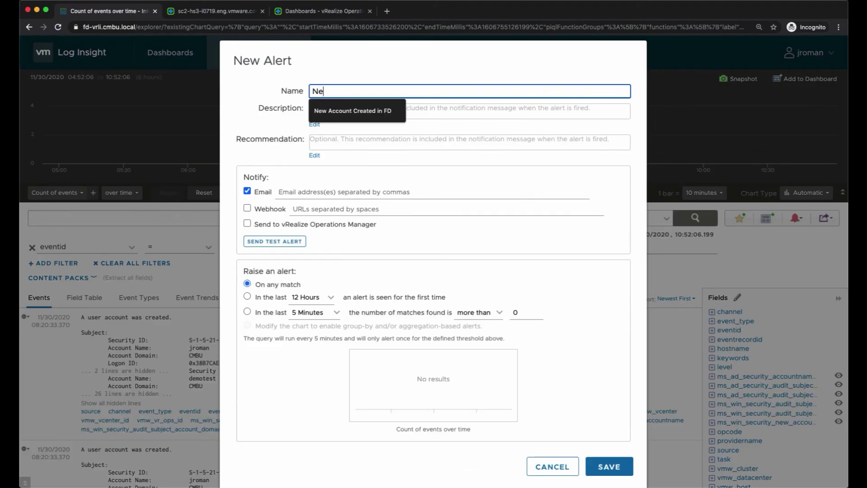
pyautogui.write('w User Created')
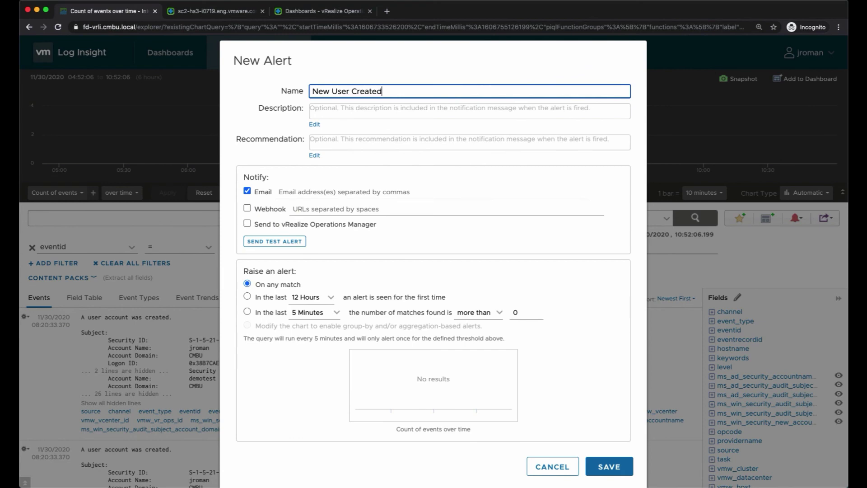
pyautogui.click(289, 192)
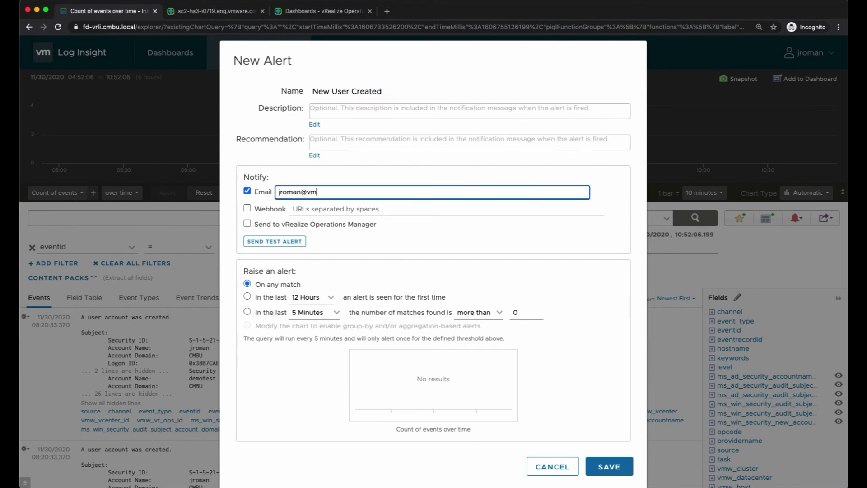
# - Keep the 5 Minutes interval and save the New User Created alert
pyautogui.click(332, 317)
pyautogui.click(331, 316)
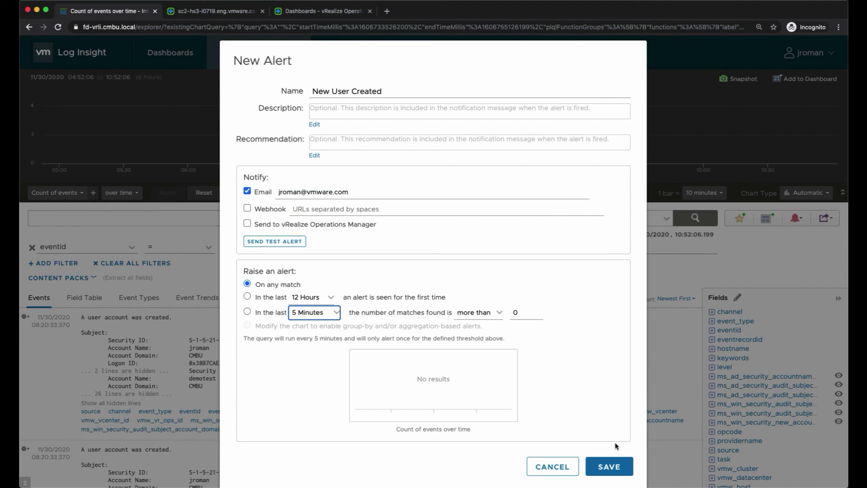
pyautogui.click(615, 466)
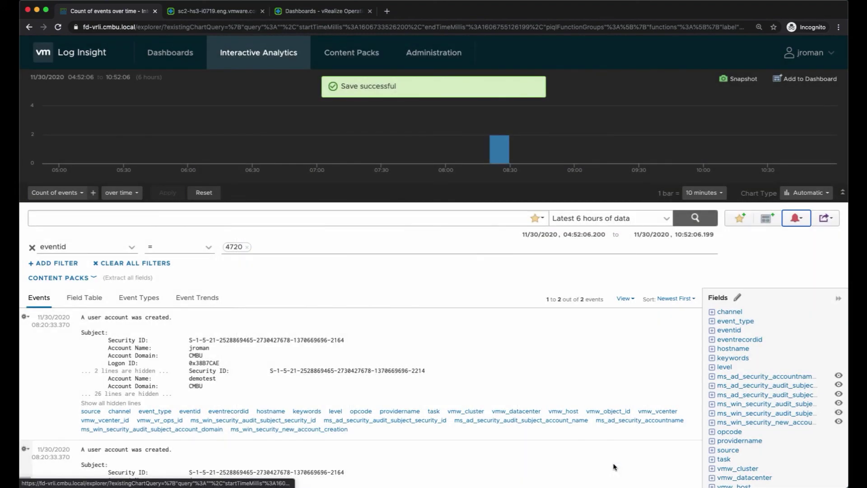